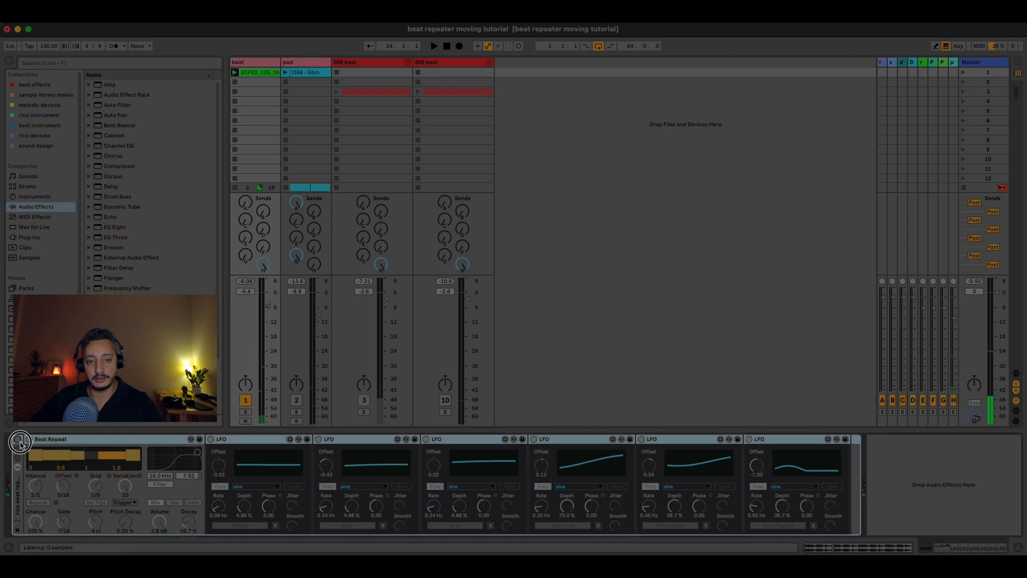
Step: Turn on the beat track's Beat Repeat rack and select its first LFO device
{"action": "left_click", "coordinate": [18, 440]}
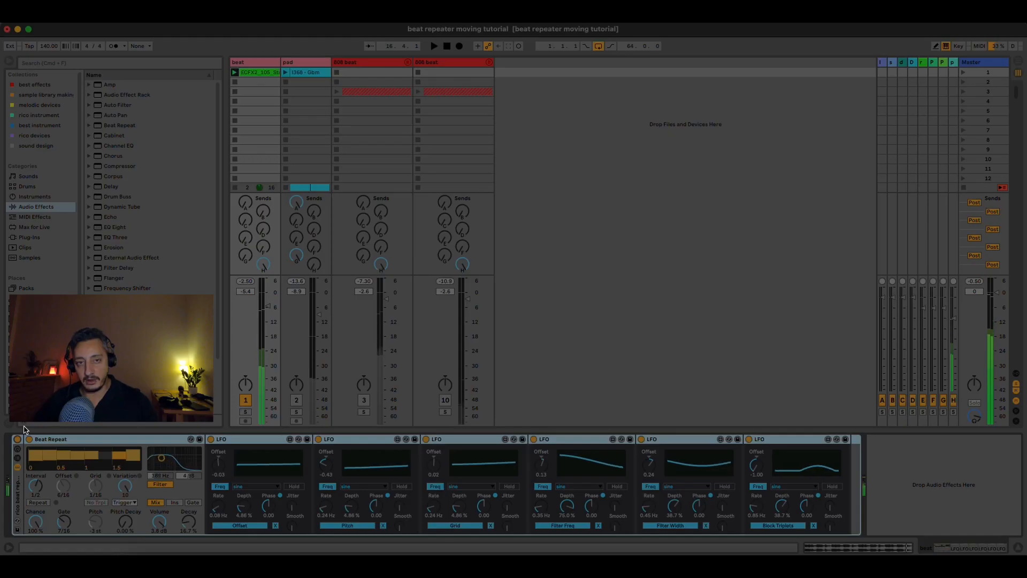
{"action": "left_click", "coordinate": [233, 443]}
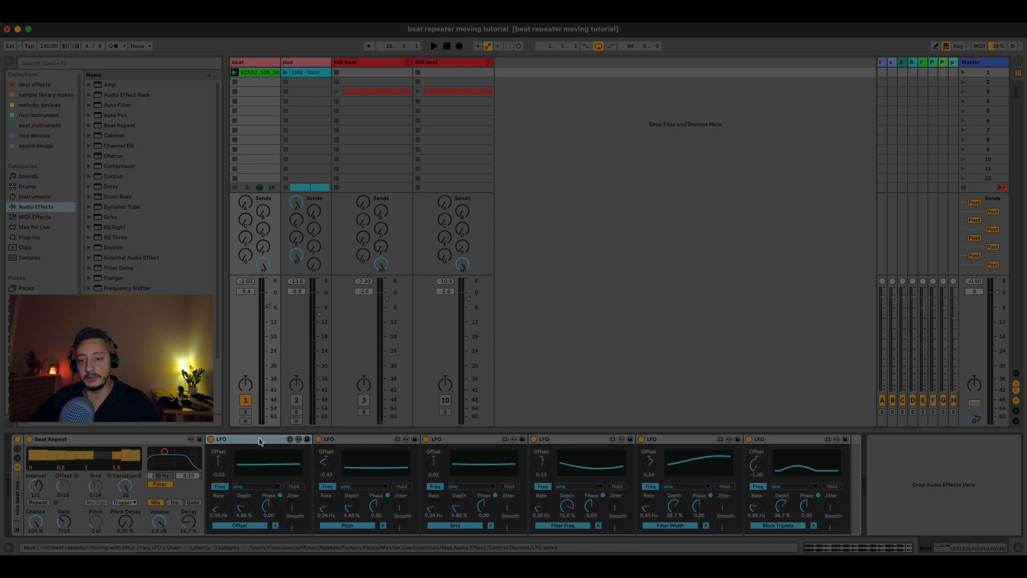
{"action": "left_click", "coordinate": [355, 438]}
{"action": "left_click", "coordinate": [246, 440]}
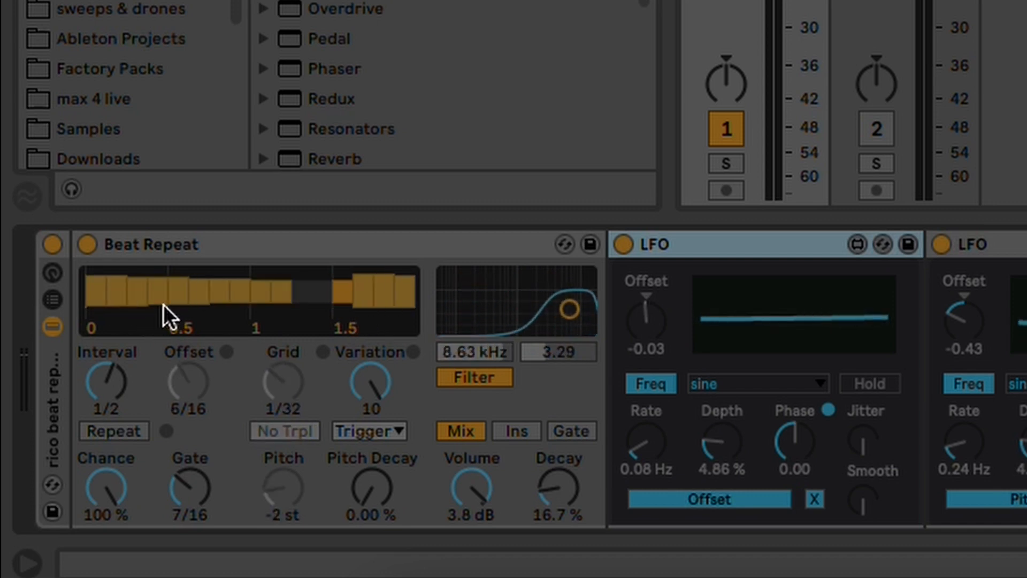
Step: Examine the Beat Repeat parameters controlled by the LFOs, including Pitch, the triplet switch and the filter's frequency and width
{"action": "left_click", "coordinate": [301, 481]}
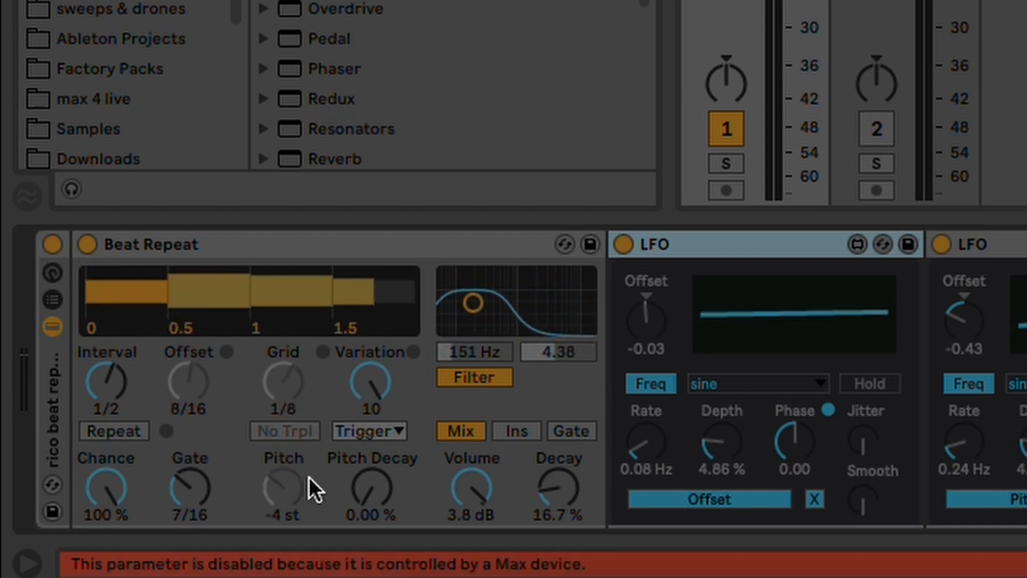
{"action": "left_click", "coordinate": [296, 496]}
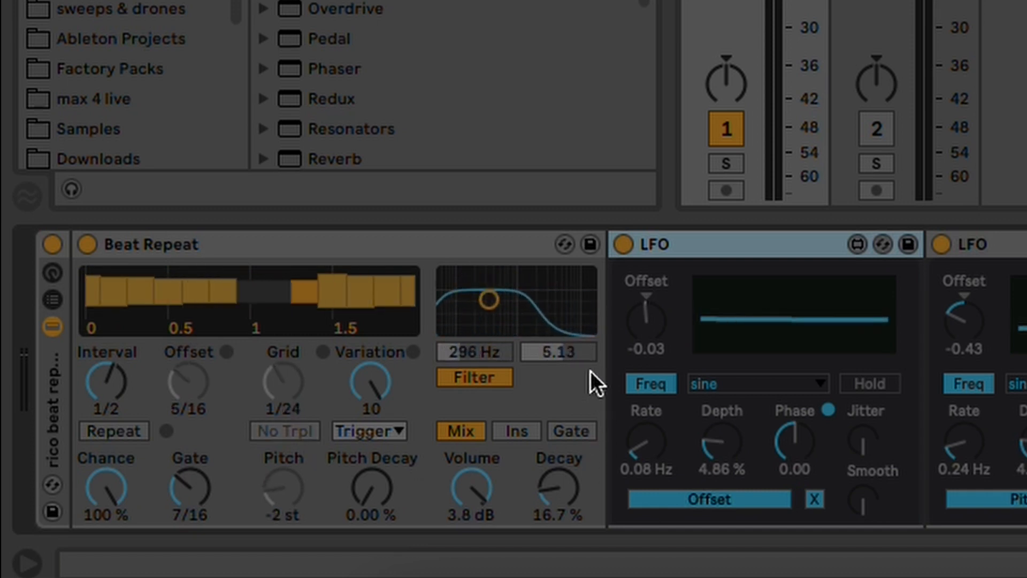
{"action": "left_click", "coordinate": [550, 351]}
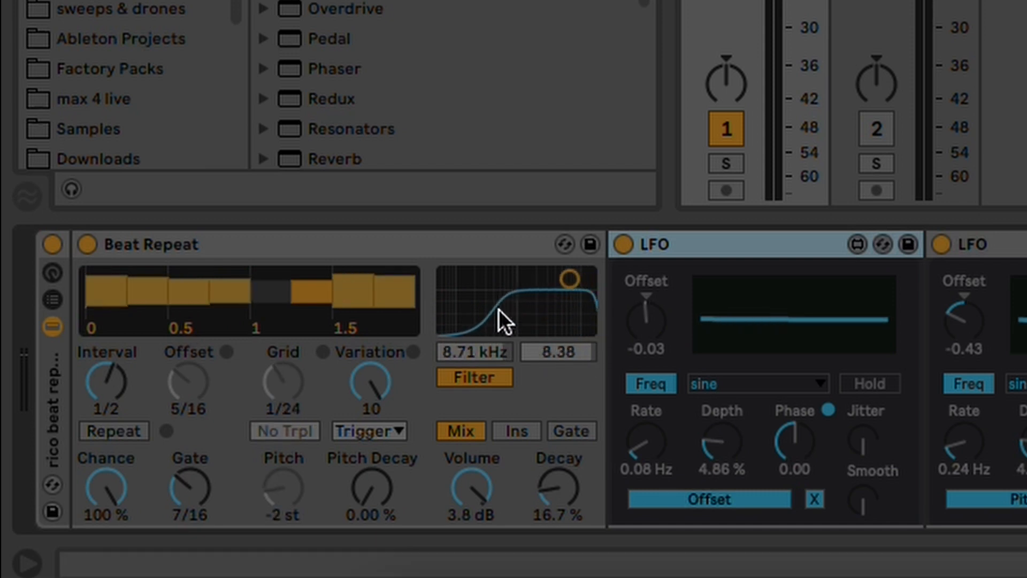
{"action": "left_click", "coordinate": [499, 354]}
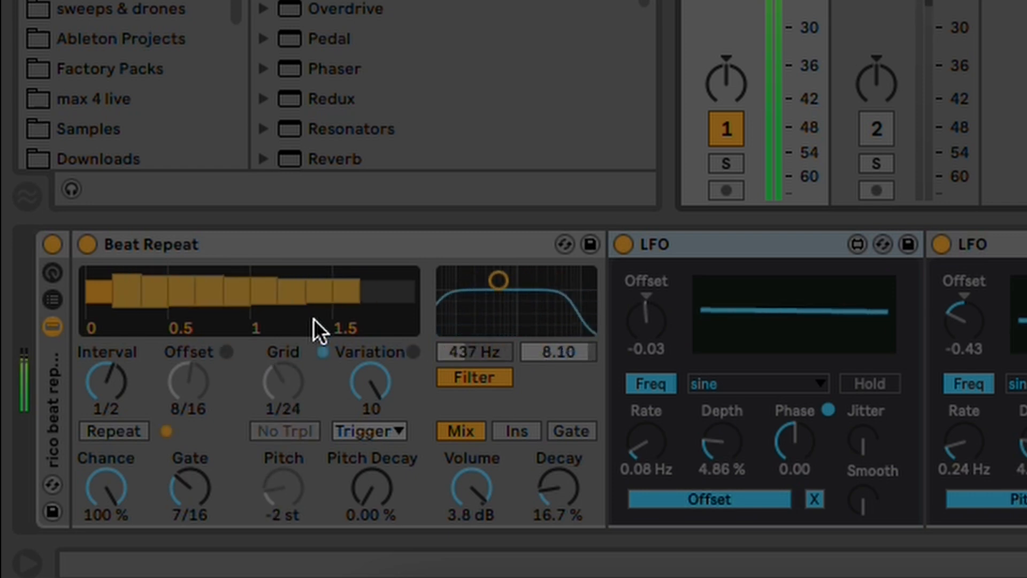
{"action": "left_click", "coordinate": [281, 511]}
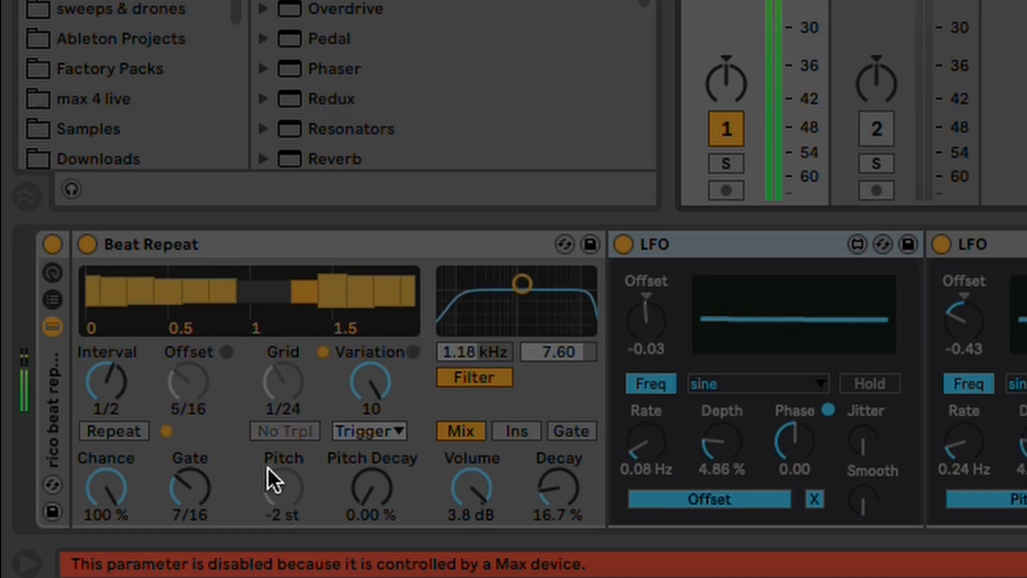
{"action": "left_click", "coordinate": [304, 438]}
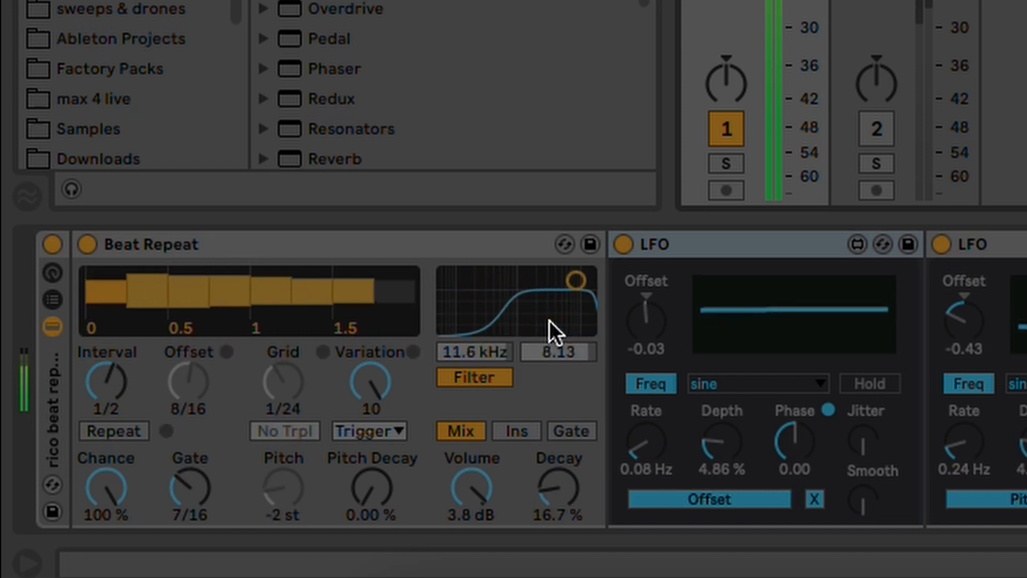
Step: Try Beat Repeat with a 1 Bar Interval and Chance at 61.1 %, and return Interval to 1/2
{"action": "left_click", "coordinate": [117, 381]}
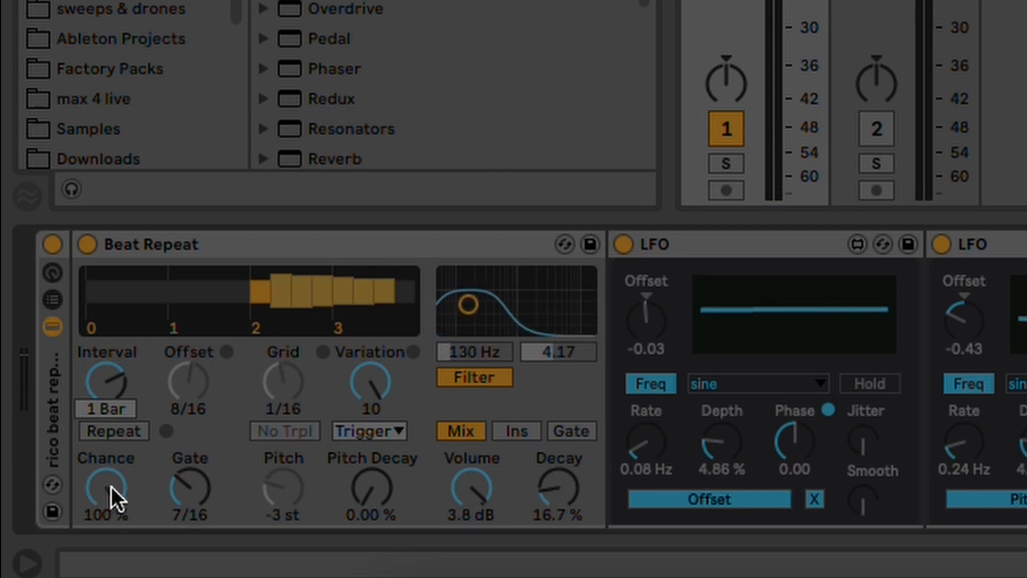
{"action": "left_click_drag", "start_coordinate": [111, 486], "coordinate": [112, 515]}
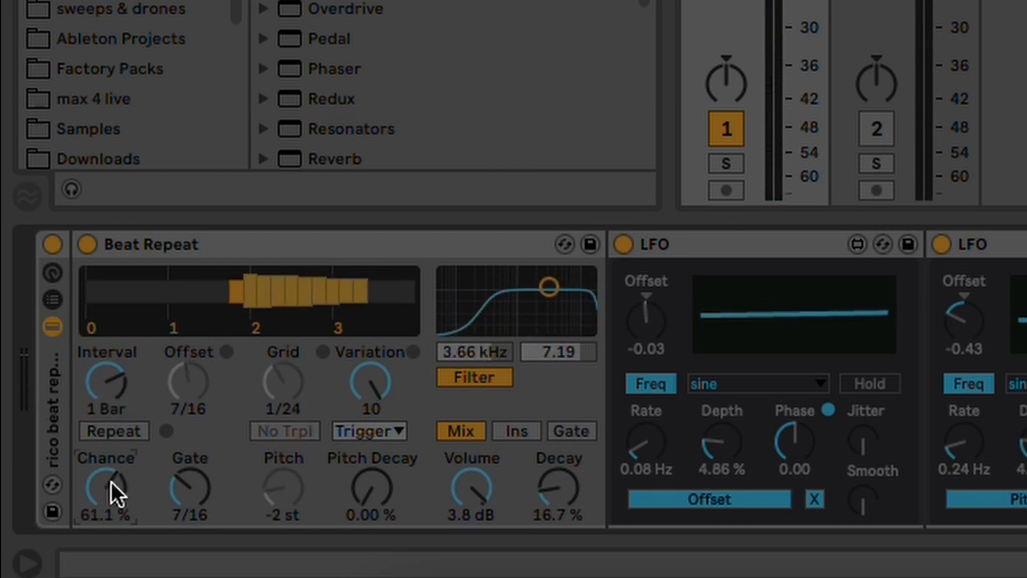
{"action": "left_click", "coordinate": [119, 391]}
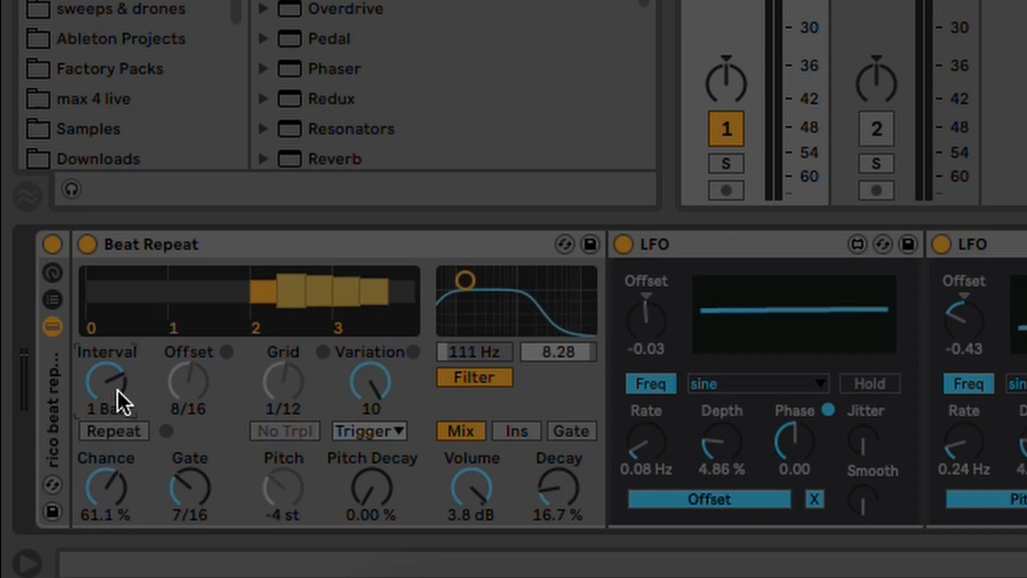
{"action": "key", "text": "Down"}
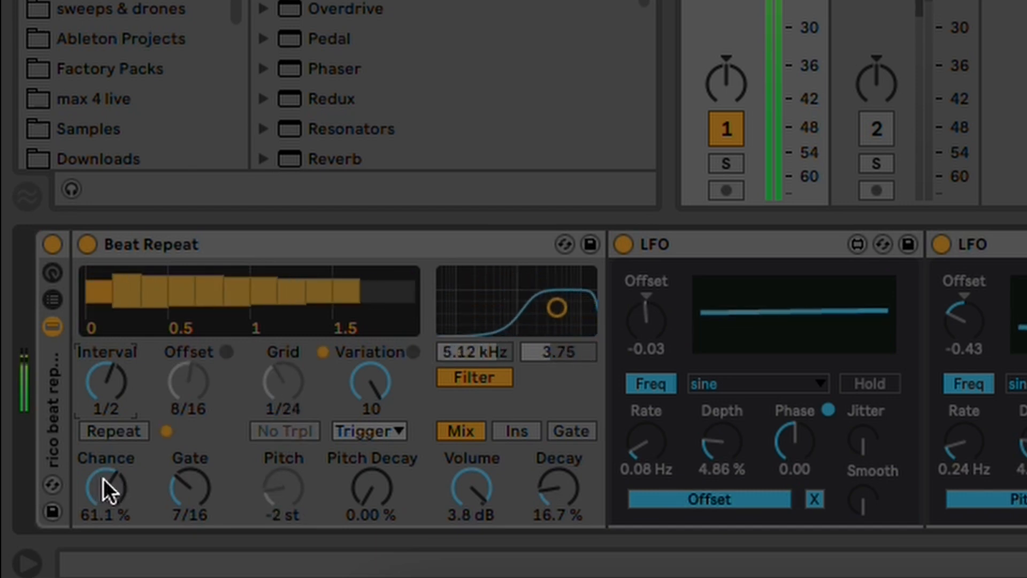
Step: Listen to Beat Repeat with Chance at 37.3 %, and settle Chance on 92.1 %
{"action": "left_click_drag", "start_coordinate": [112, 489], "coordinate": [112, 512]}
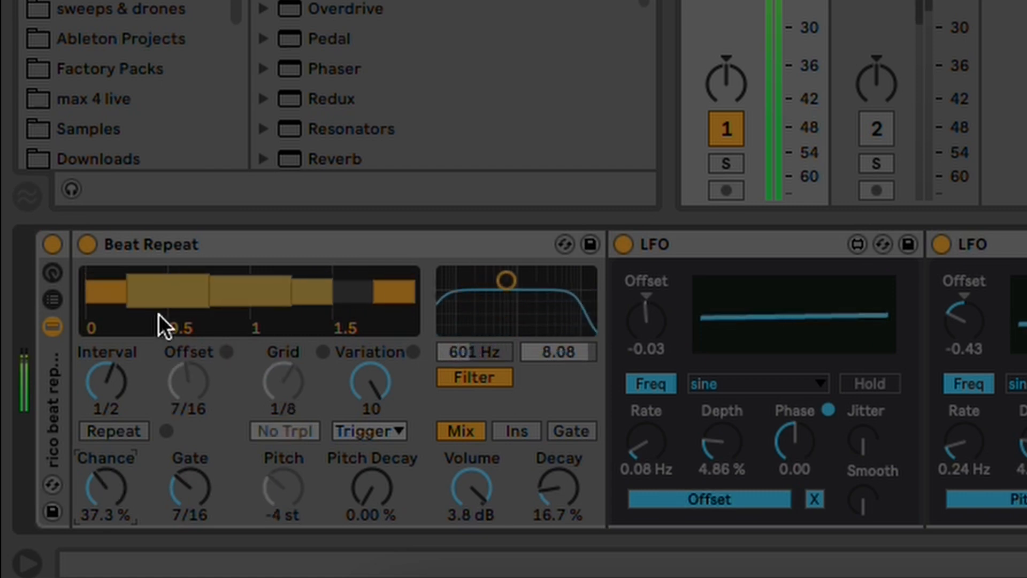
{"action": "left_click", "coordinate": [181, 370]}
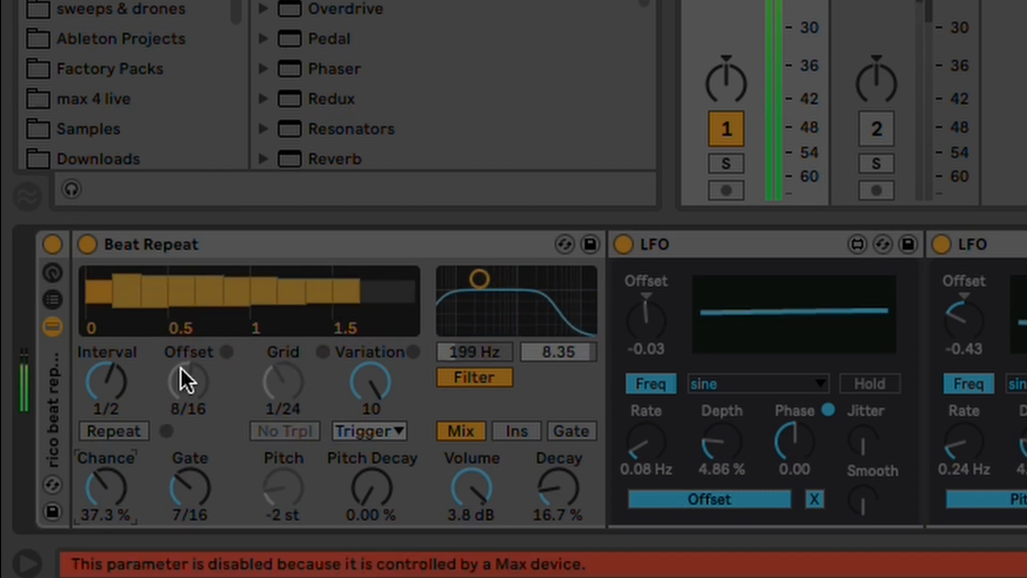
{"action": "left_click_drag", "start_coordinate": [103, 487], "coordinate": [103, 484]}
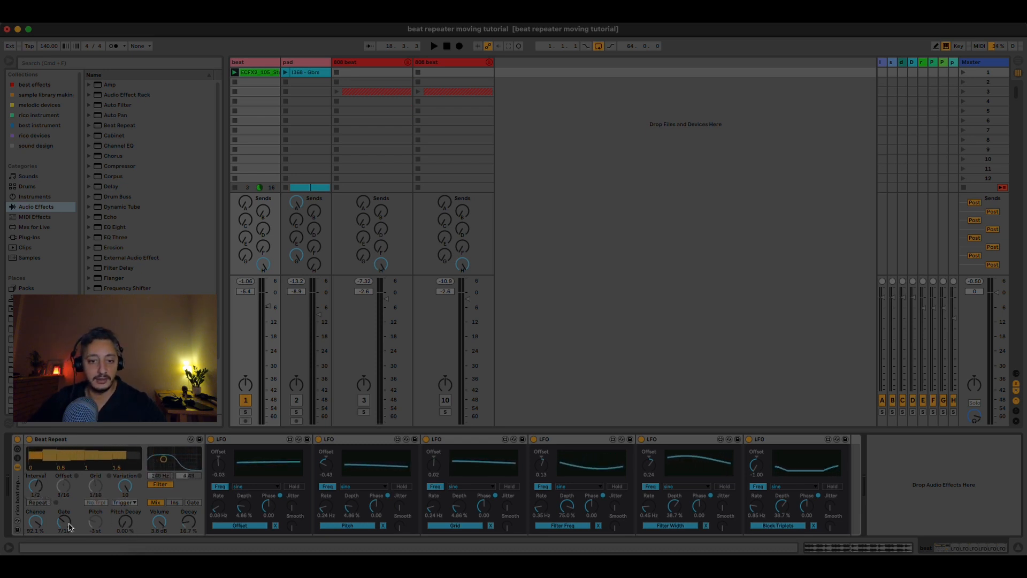
{"action": "key", "text": "space"}
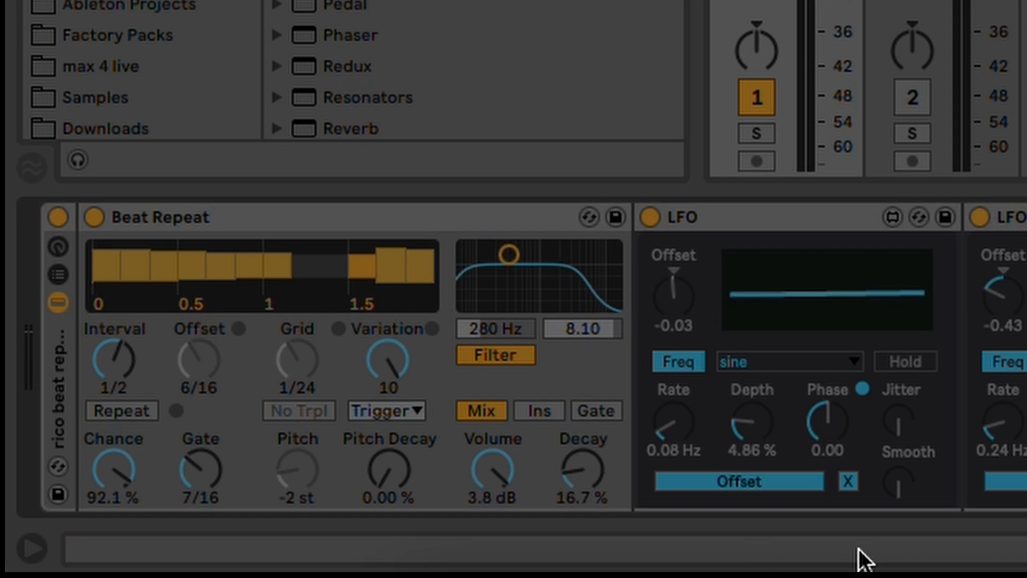
Step: Unmap the first LFO and map it again to Beat Repeat's Offset parameter
{"action": "left_click", "coordinate": [849, 482]}
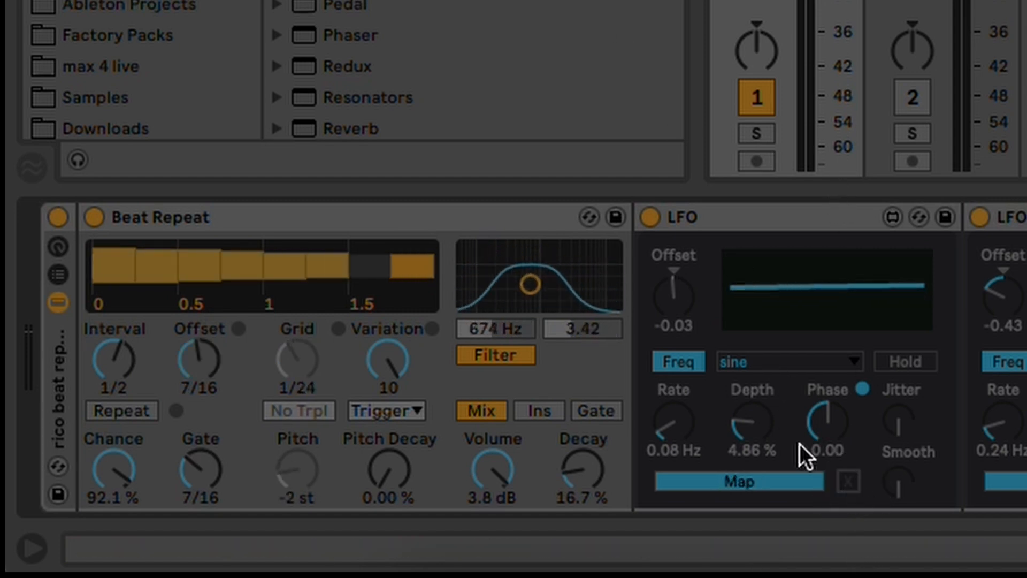
{"action": "left_click", "coordinate": [203, 368]}
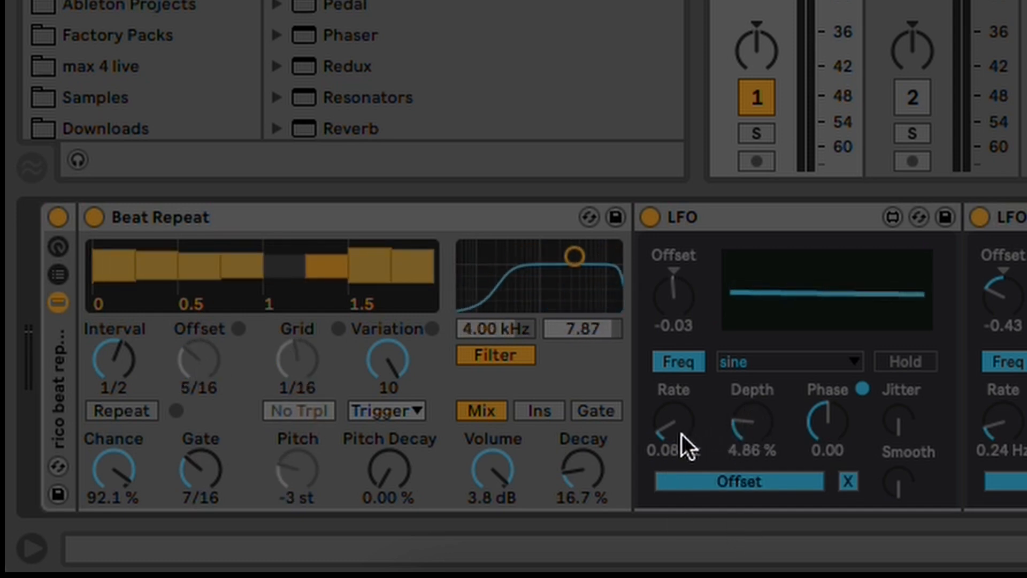
Step: Try the Offset LFO at a 4.41 Hz rate and 42.7 % depth, and undo both changes
{"action": "left_click", "coordinate": [746, 428]}
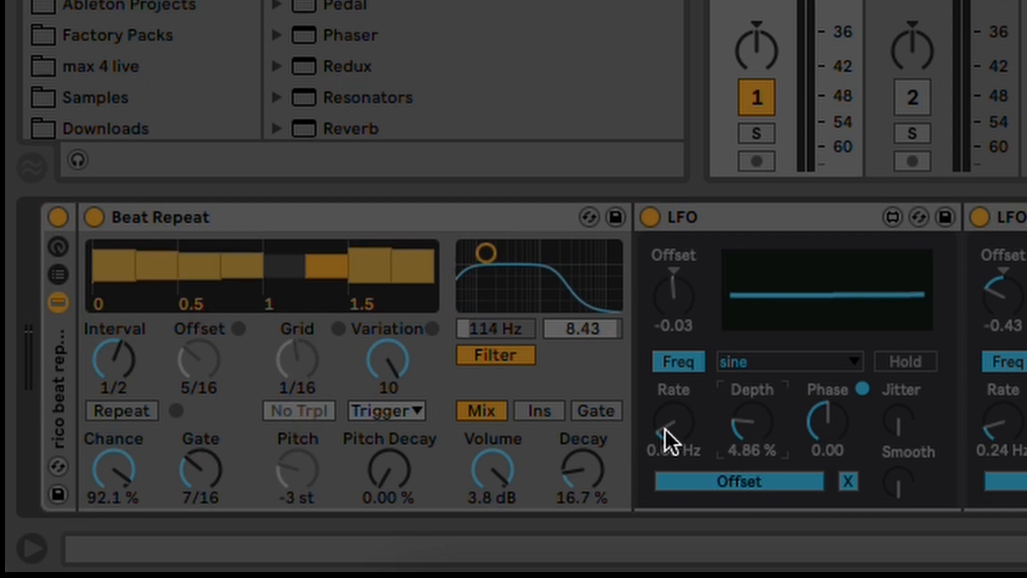
{"action": "left_click_drag", "start_coordinate": [666, 441], "coordinate": [657, 375]}
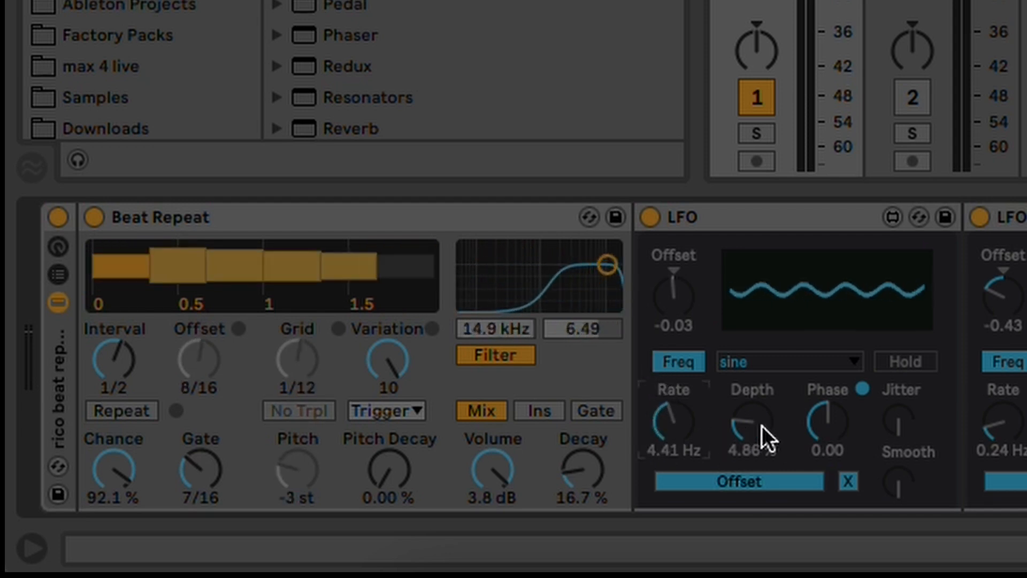
{"action": "left_click_drag", "start_coordinate": [753, 427], "coordinate": [746, 327]}
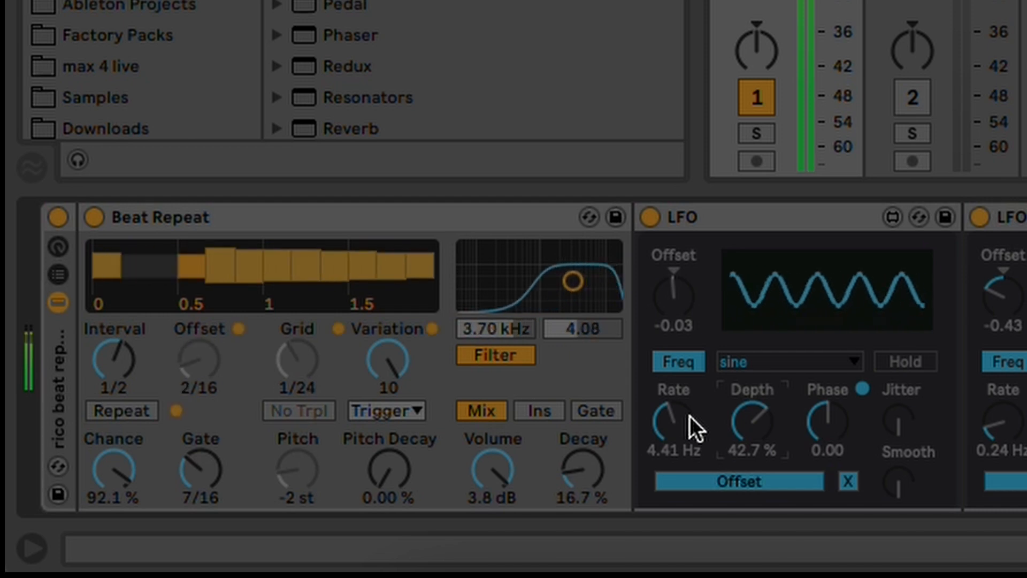
{"action": "key", "text": "super+z"}
{"action": "key", "text": "super+z"}
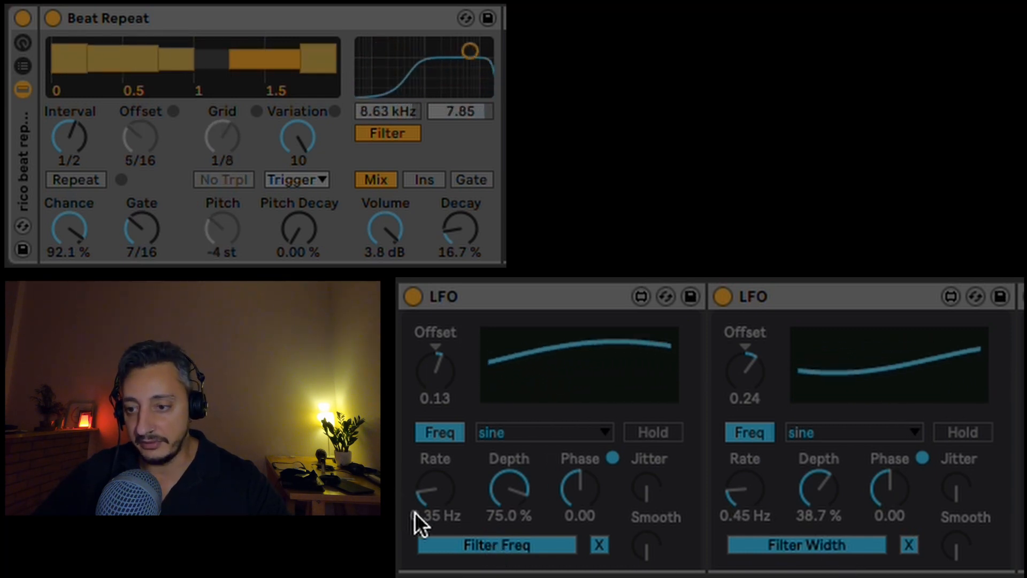
Step: Set the Filter Freq LFO to 14.0 Hz and 100 % depth, and the Filter Width LFO to 13.5 Hz and 100 % depth
{"action": "left_click_drag", "start_coordinate": [430, 500], "coordinate": [518, 471]}
{"action": "left_click_drag", "start_coordinate": [742, 497], "coordinate": [741, 449]}
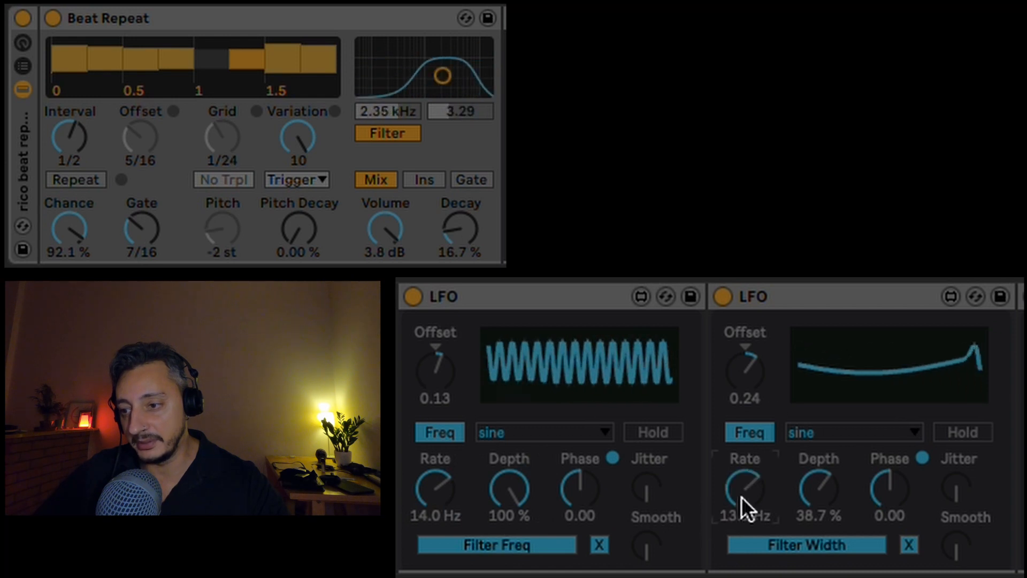
{"action": "left_click_drag", "start_coordinate": [810, 491], "coordinate": [809, 447]}
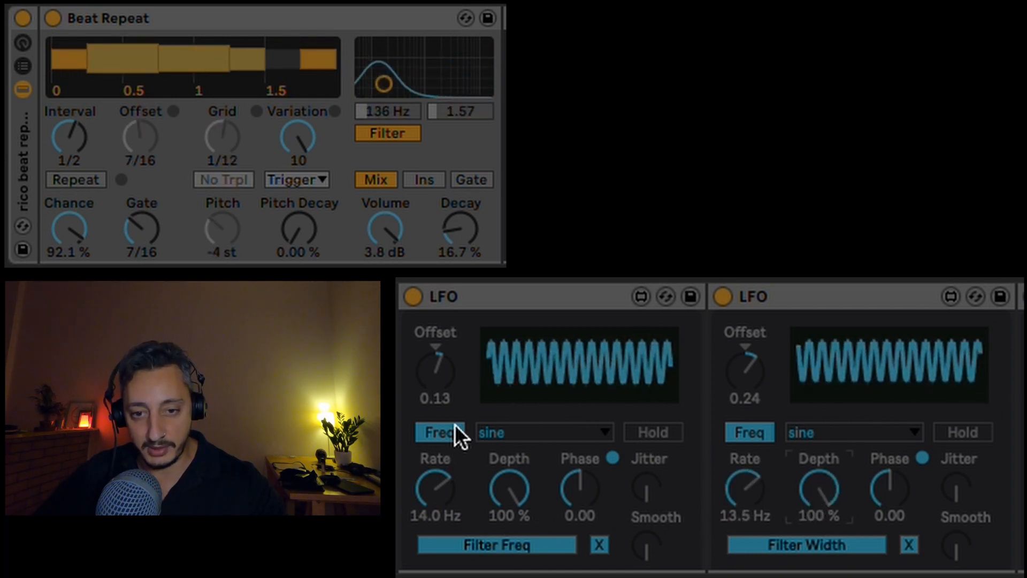
Step: Undo the rate and depth changes on the Filter Freq and Filter Width LFOs
{"action": "key", "text": "ctrl+z"}
{"action": "key", "text": "ctrl+z"}
{"action": "key", "text": "ctrl+z"}
{"action": "key", "text": "ctrl+z"}
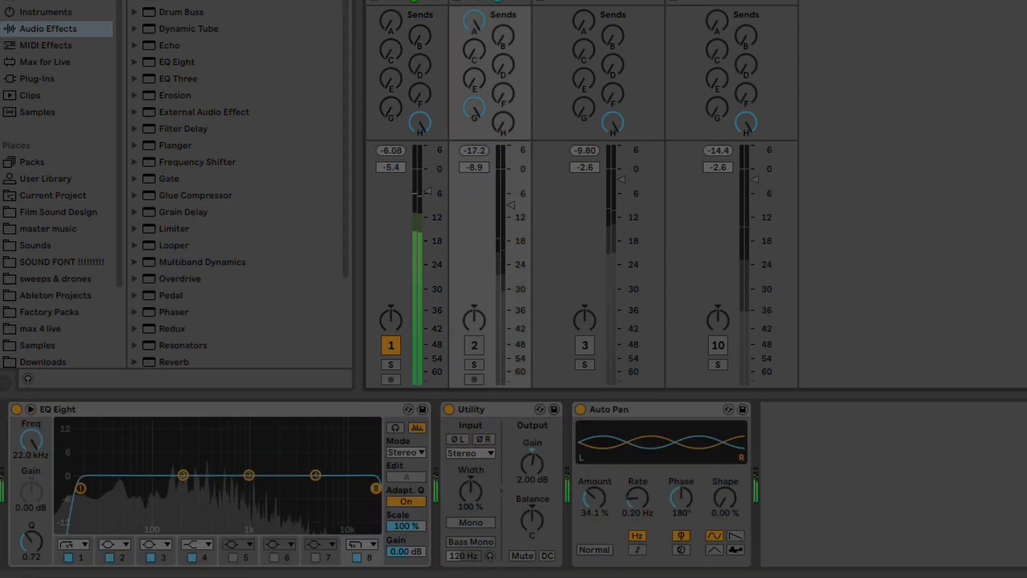
Step: Activate the pad track, and set the beat track's Offset LFO to an 8.34 Hz rate and 18.8 % depth
{"action": "left_click", "coordinate": [471, 350]}
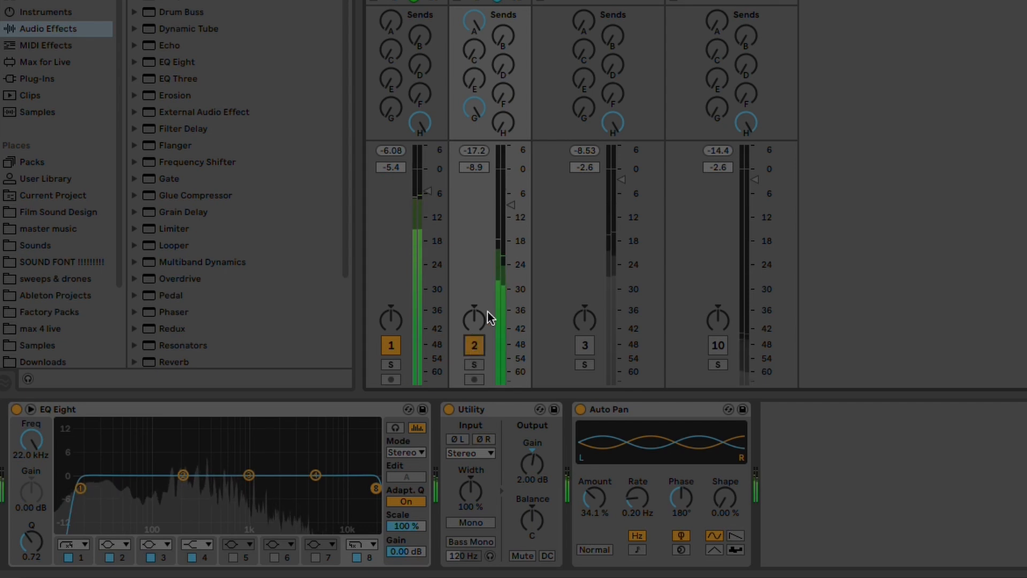
{"action": "left_click", "coordinate": [394, 24]}
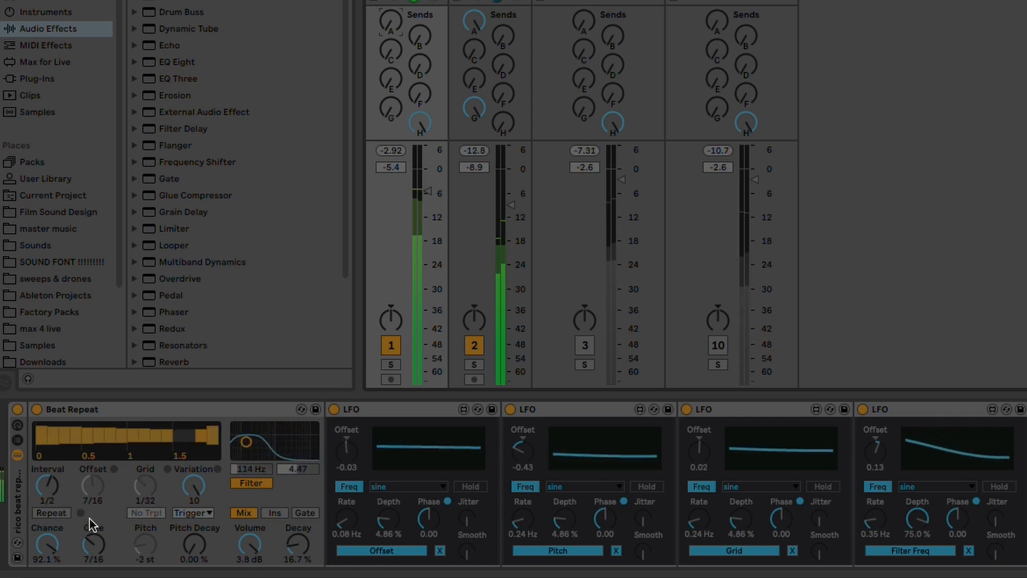
{"action": "left_click_drag", "start_coordinate": [348, 520], "coordinate": [349, 476]}
{"action": "left_click_drag", "start_coordinate": [384, 520], "coordinate": [385, 503]}
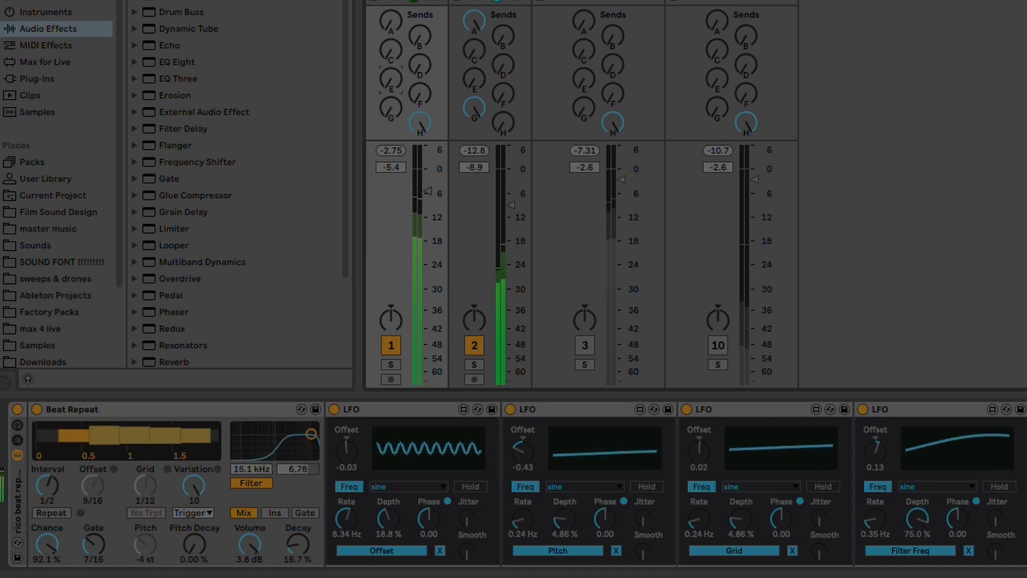
Step: Bring the beat track's sends A and D to minimum and return the Offset LFO to 0.08 Hz and 4.86 % depth
{"action": "double_click", "coordinate": [422, 62]}
{"action": "left_click_drag", "start_coordinate": [392, 21], "coordinate": [392, 58]}
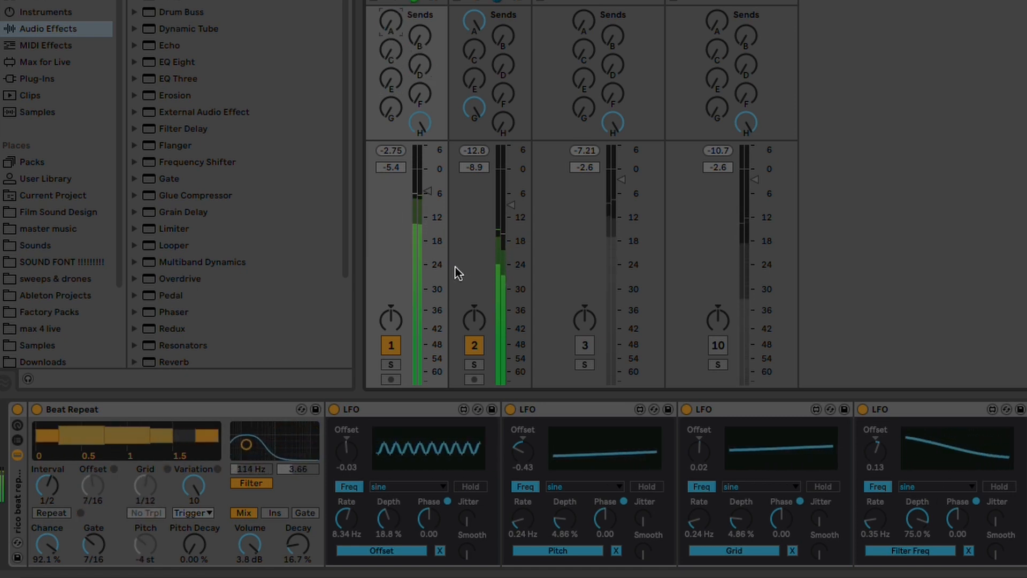
{"action": "double_click", "coordinate": [37, 544]}
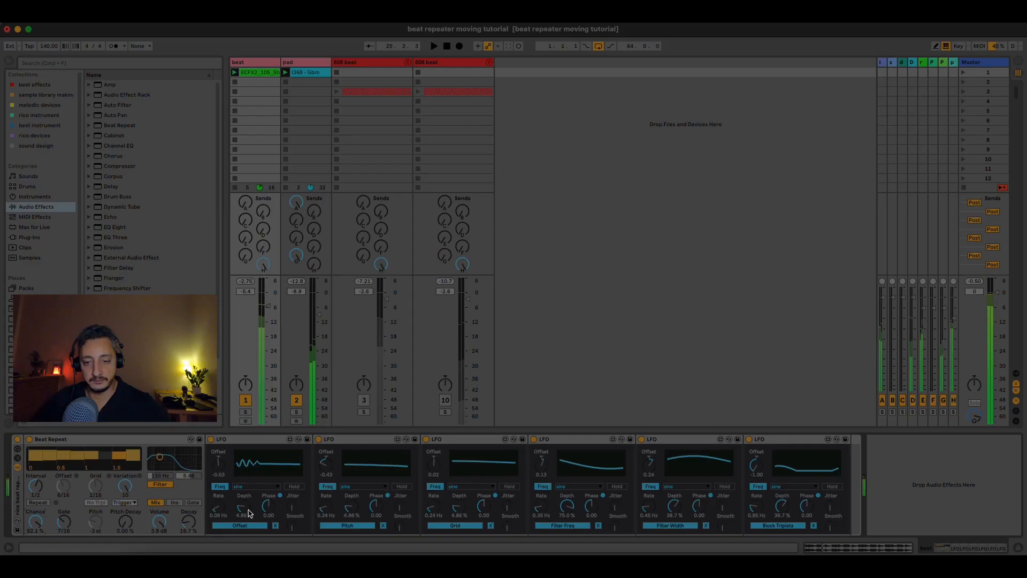
Step: Deactivate the pad and beat tracks, activate both 808 beat tracks, and show the devices of the first 808 beat track
{"action": "left_click", "coordinate": [296, 400]}
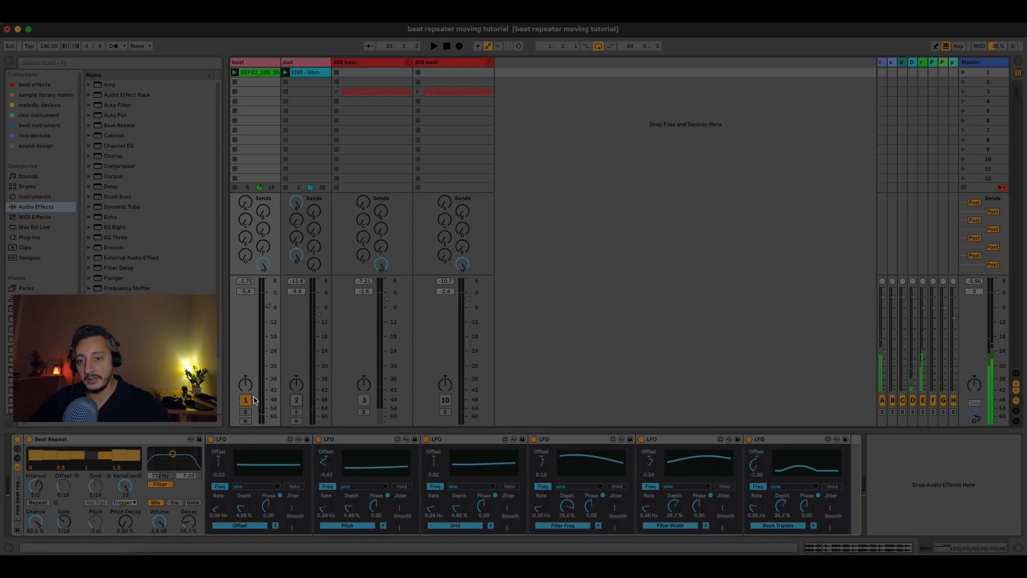
{"action": "left_click", "coordinate": [246, 400]}
{"action": "left_click", "coordinate": [377, 62]}
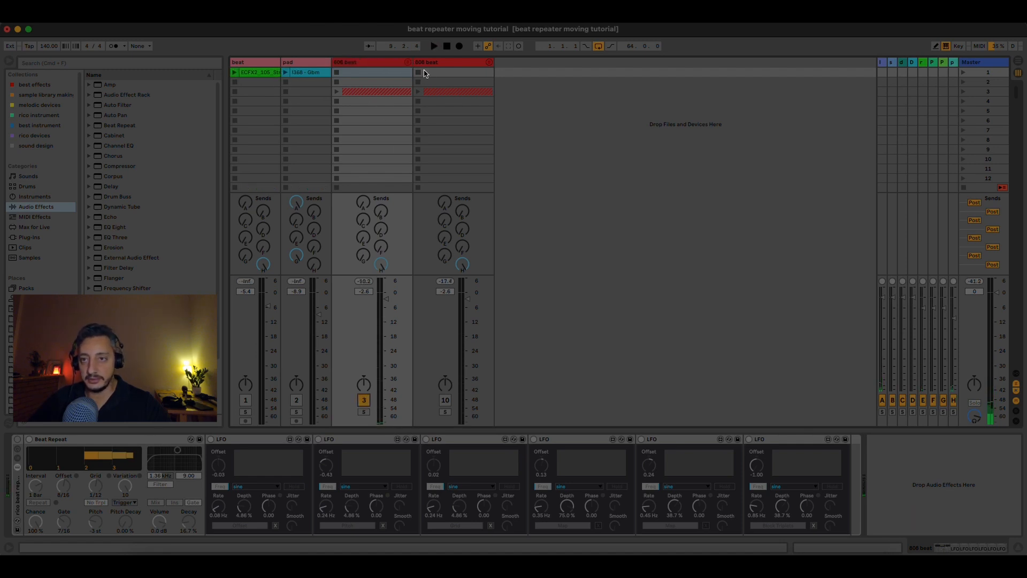
{"action": "left_click", "coordinate": [431, 135]}
{"action": "left_click", "coordinate": [445, 402]}
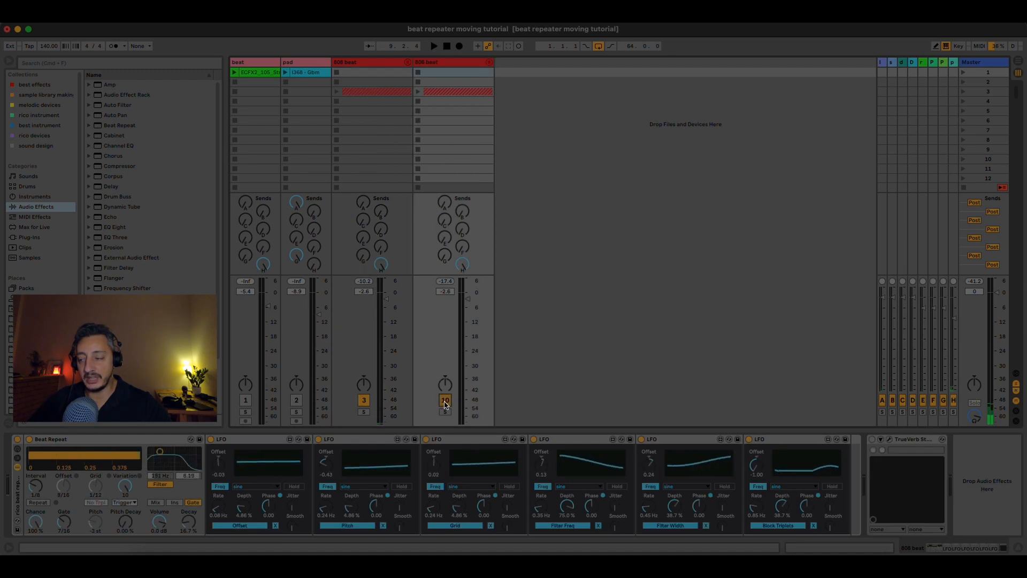
{"action": "left_click", "coordinate": [396, 63]}
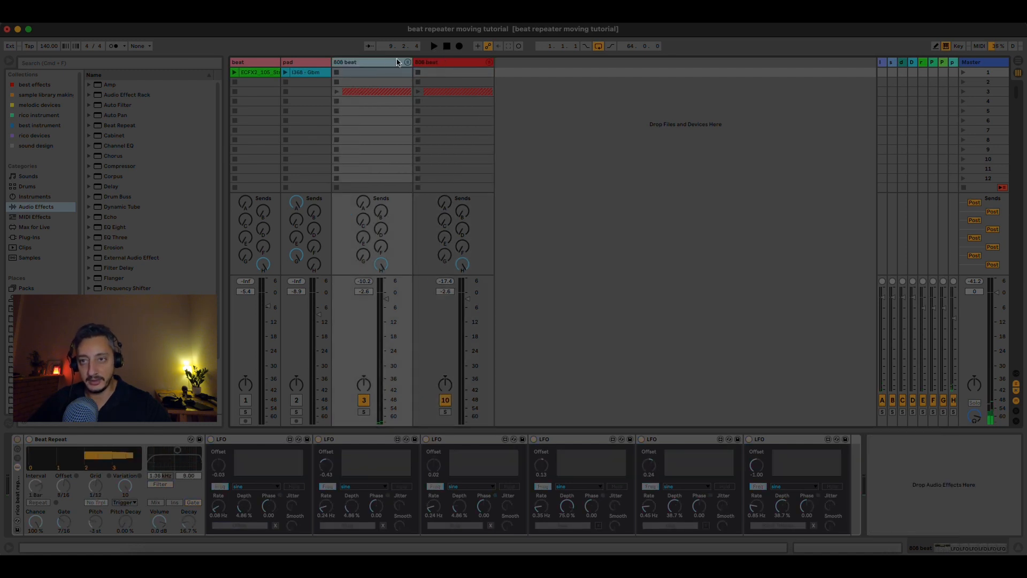
Step: Delete the whole Beat Repeat and LFO rack from the first 808 beat track
{"action": "left_click", "coordinate": [443, 63]}
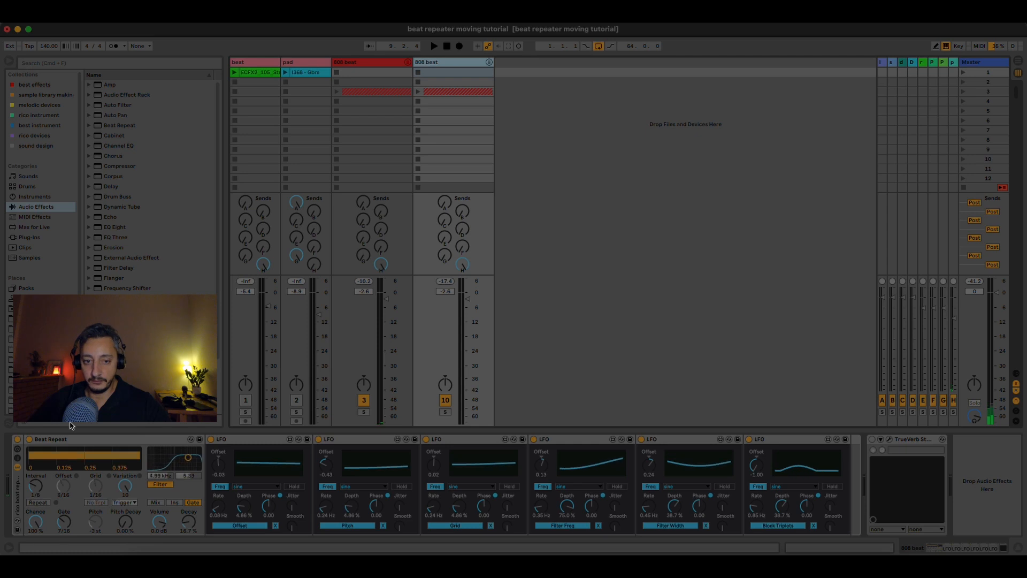
{"action": "left_click", "coordinate": [376, 86]}
{"action": "left_click", "coordinate": [19, 510]}
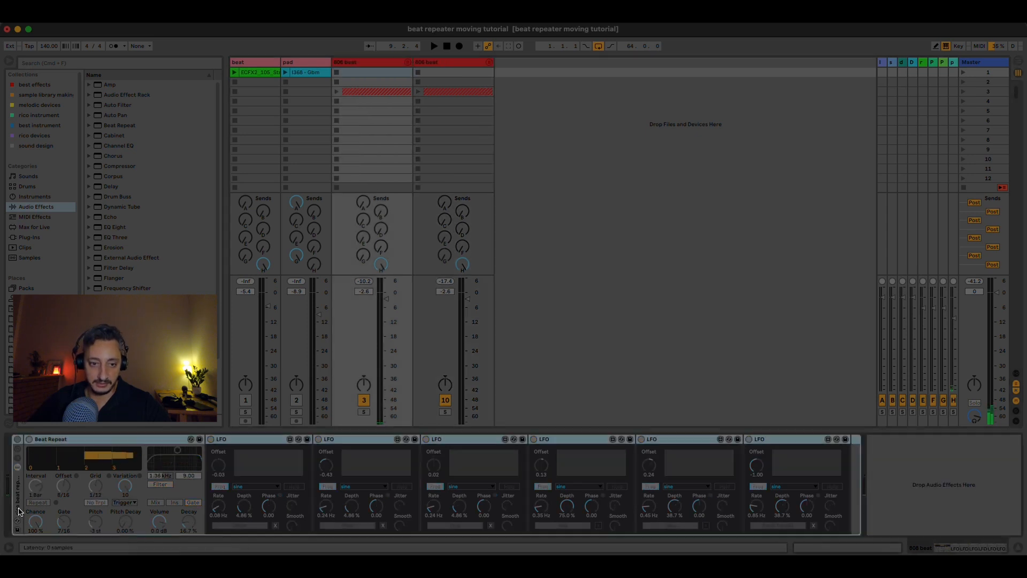
{"action": "key", "text": "Delete"}
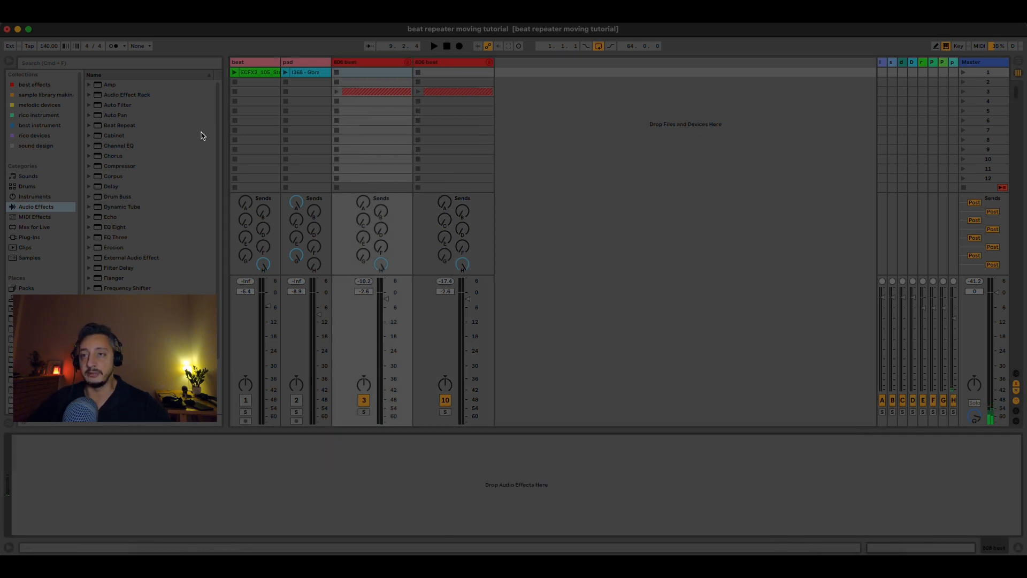
Step: During playback of the second 808 beat track, switch its Beat Repeat to Mix and back to Gate, and set the Interval to 1/4
{"action": "left_click", "coordinate": [448, 64]}
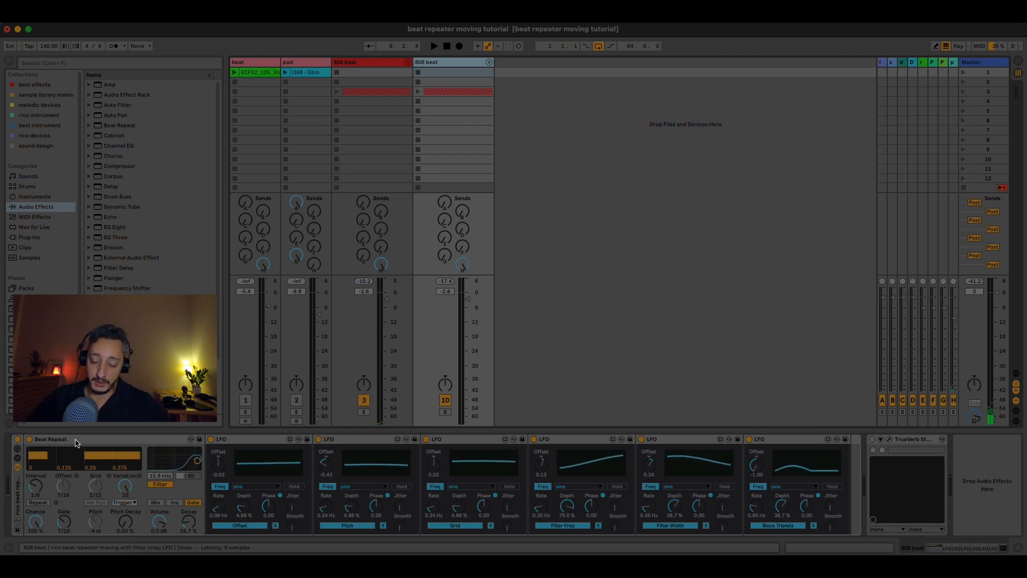
{"action": "left_click", "coordinate": [158, 503]}
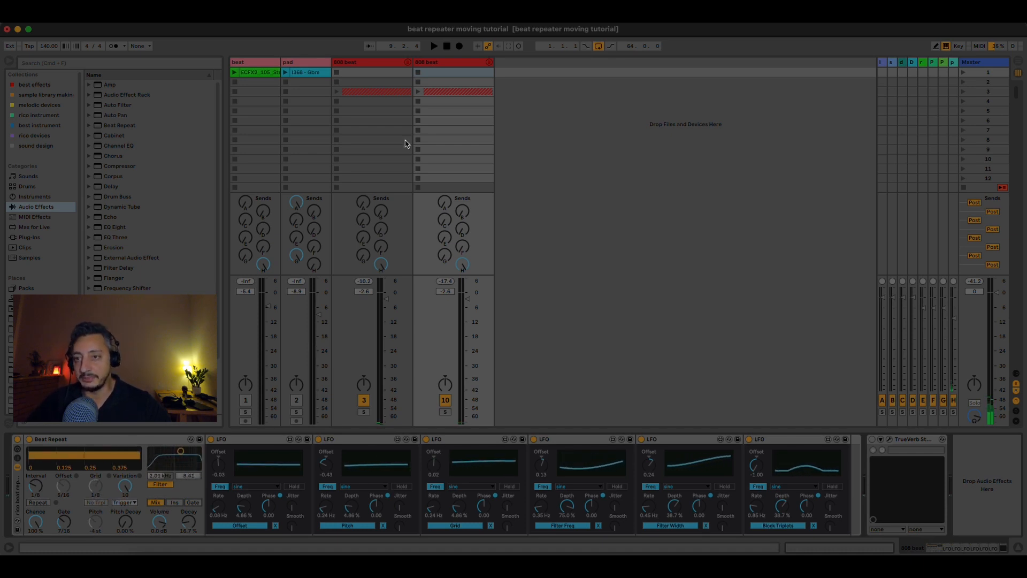
{"action": "key", "text": "space"}
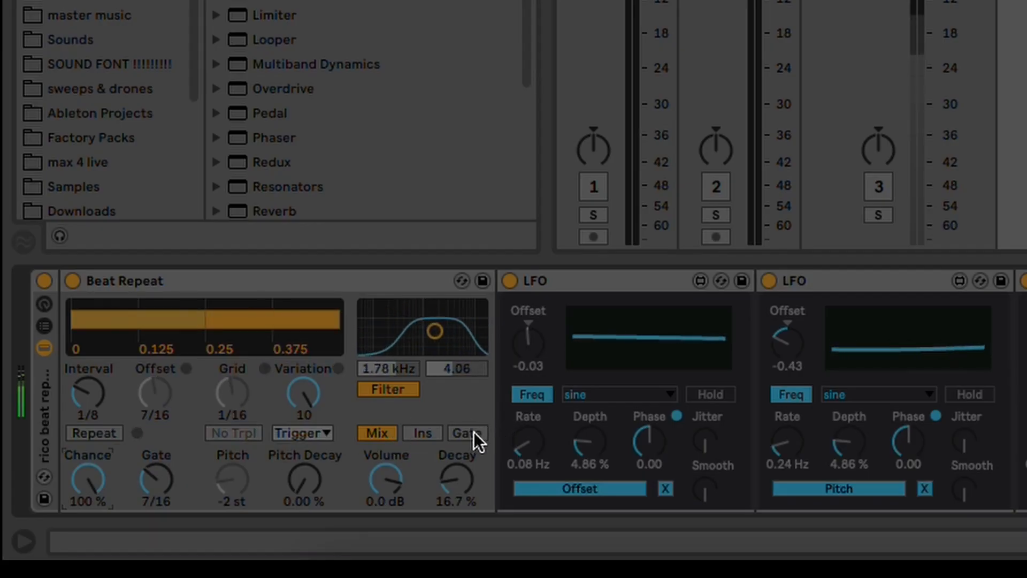
{"action": "left_click", "coordinate": [473, 432]}
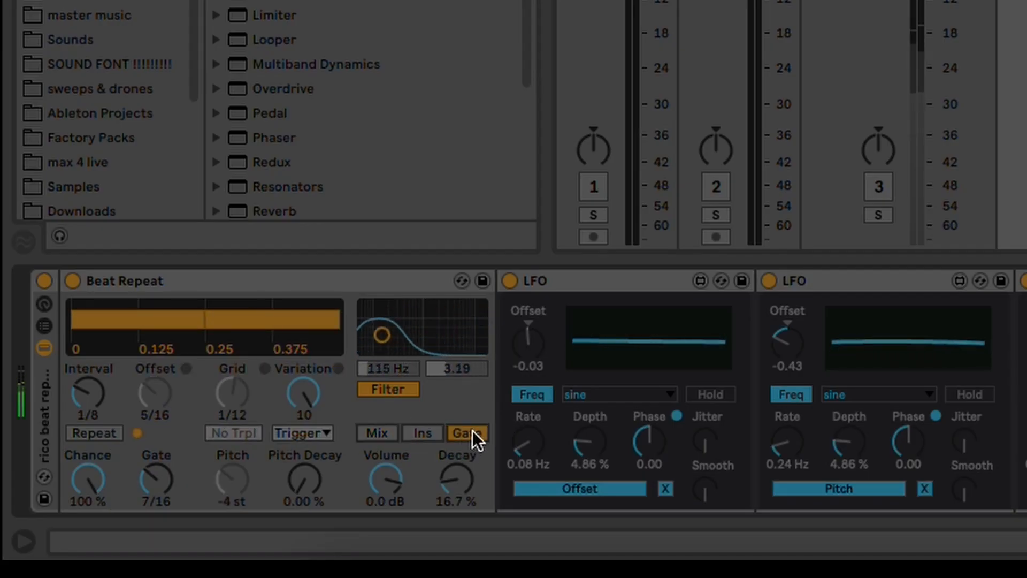
{"action": "left_click_drag", "start_coordinate": [91, 390], "coordinate": [91, 384]}
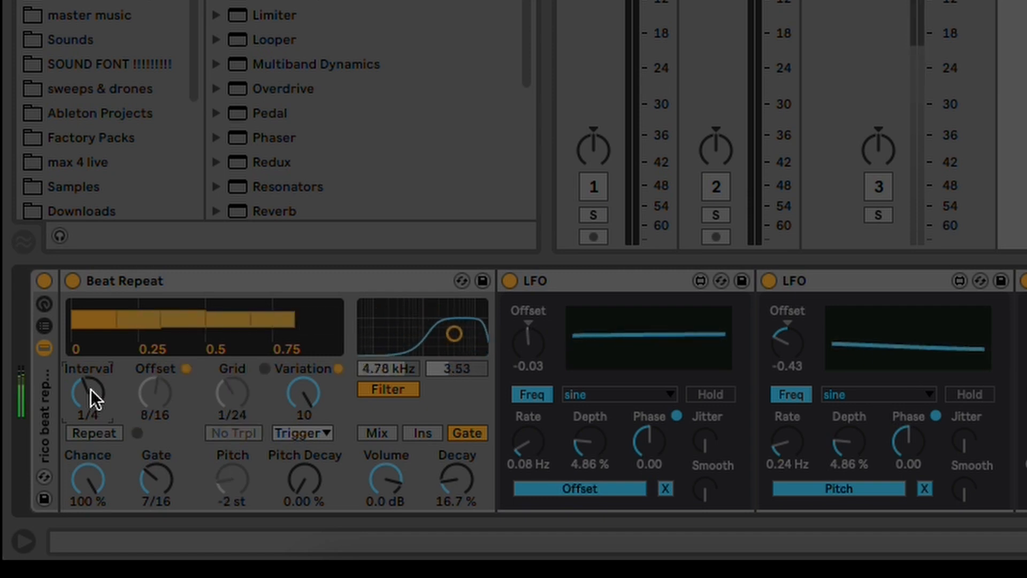
{"action": "left_click", "coordinate": [165, 408]}
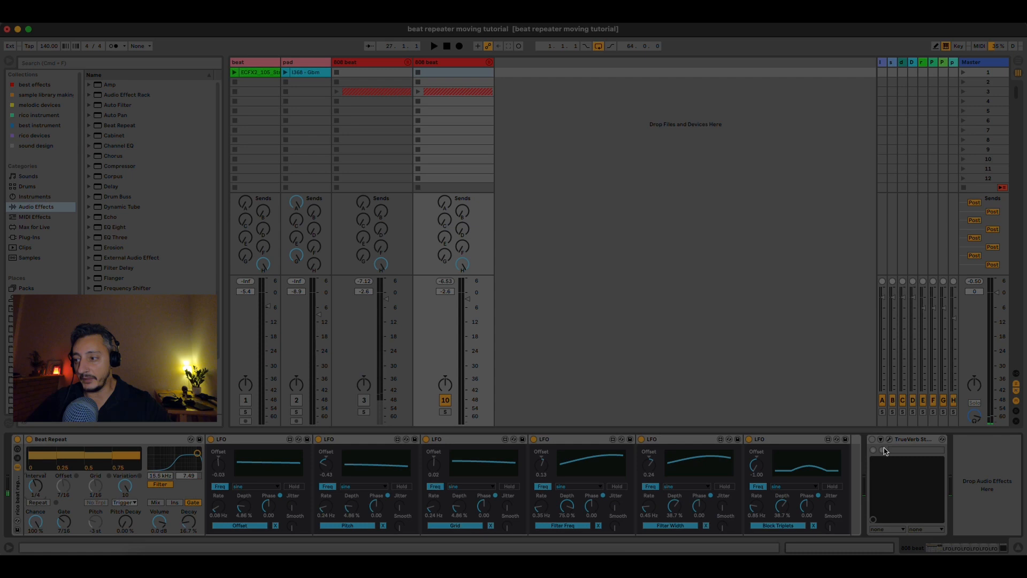
Step: Turn on the TrueVerb reverb of the second 808 beat track and raise the track's sends B and E during playback
{"action": "left_click", "coordinate": [872, 440]}
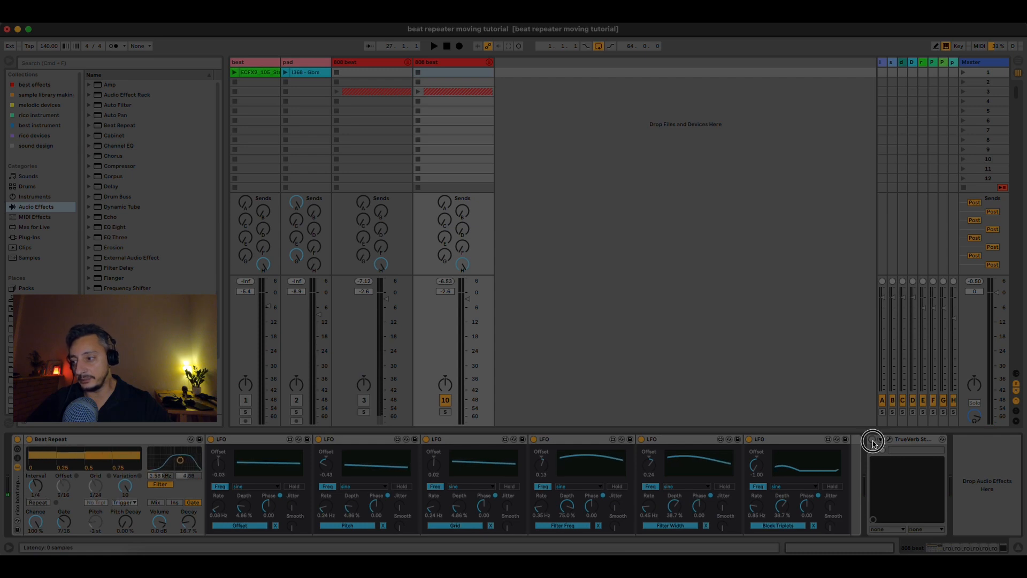
{"action": "left_click", "coordinate": [872, 440]}
{"action": "key", "text": "space"}
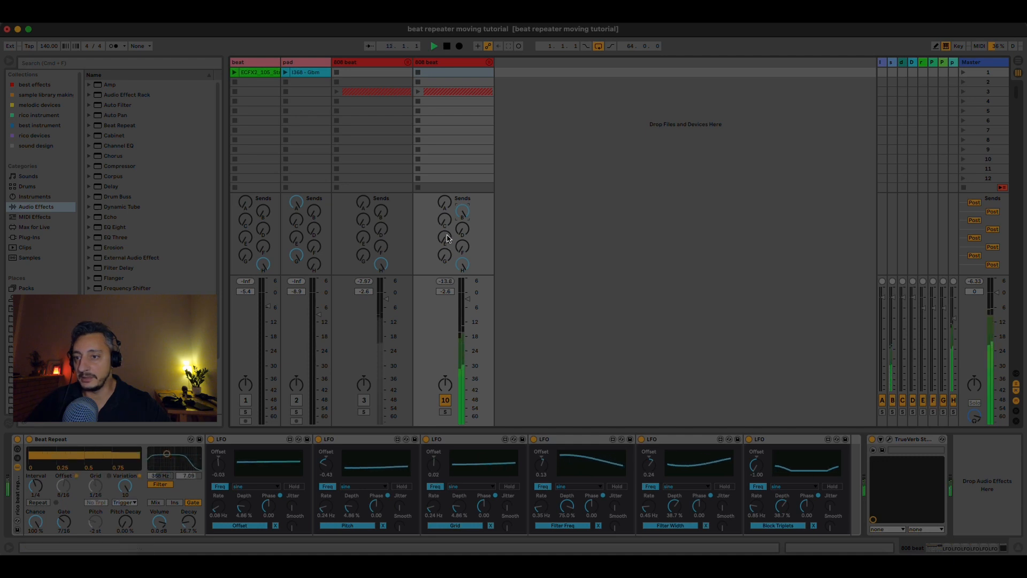
{"action": "left_click_drag", "start_coordinate": [447, 239], "coordinate": [447, 220]}
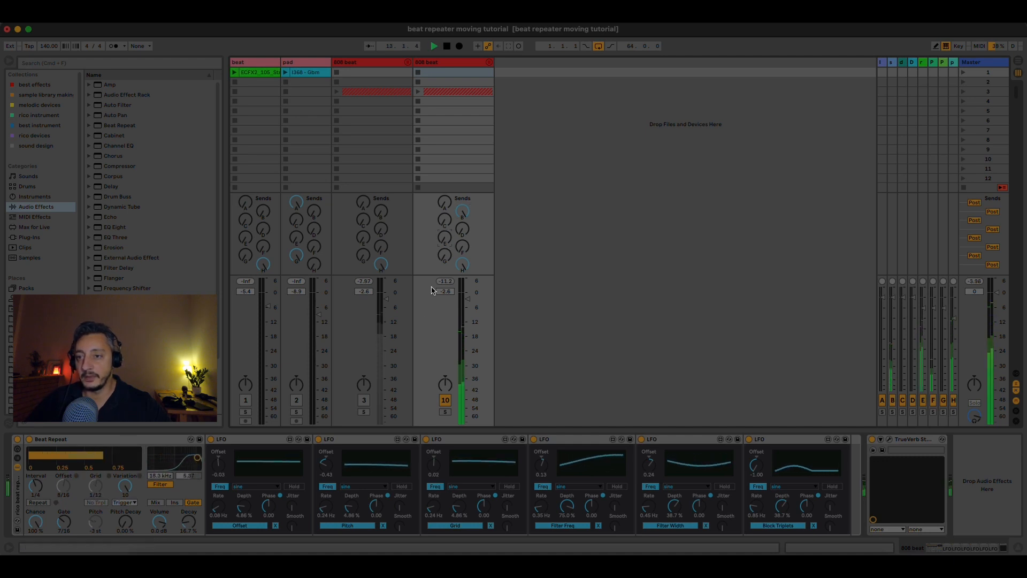
Step: Reactivate the first 808 beat track and play it together with the second one, with the second track's devices shown
{"action": "left_click", "coordinate": [377, 62]}
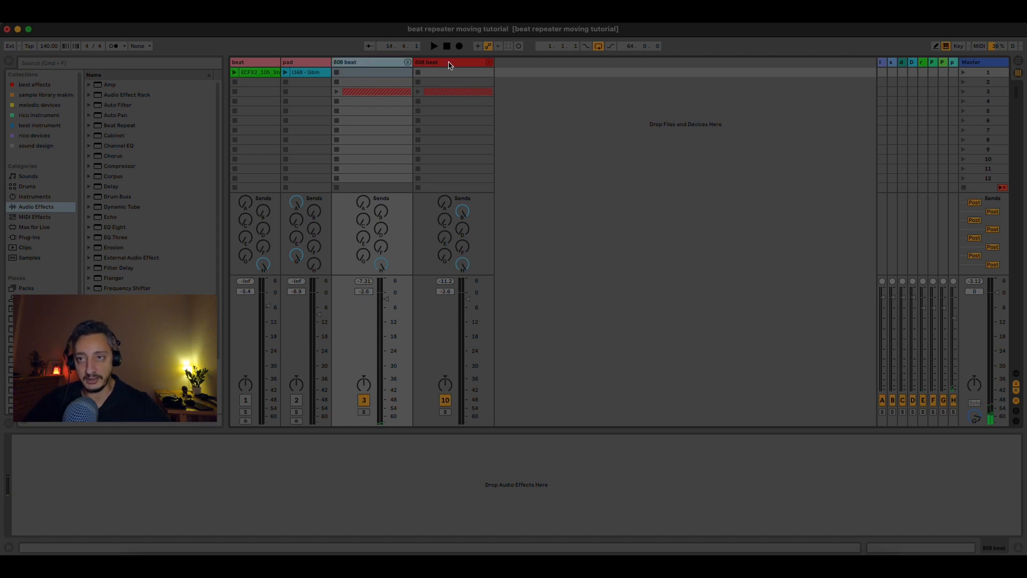
{"action": "key", "text": "Left"}
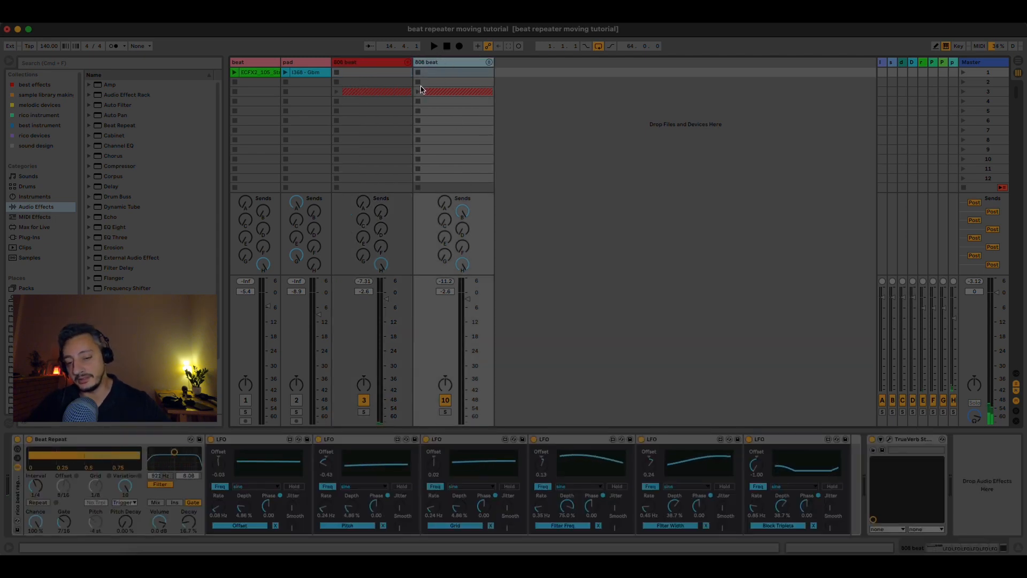
{"action": "key", "text": "space"}
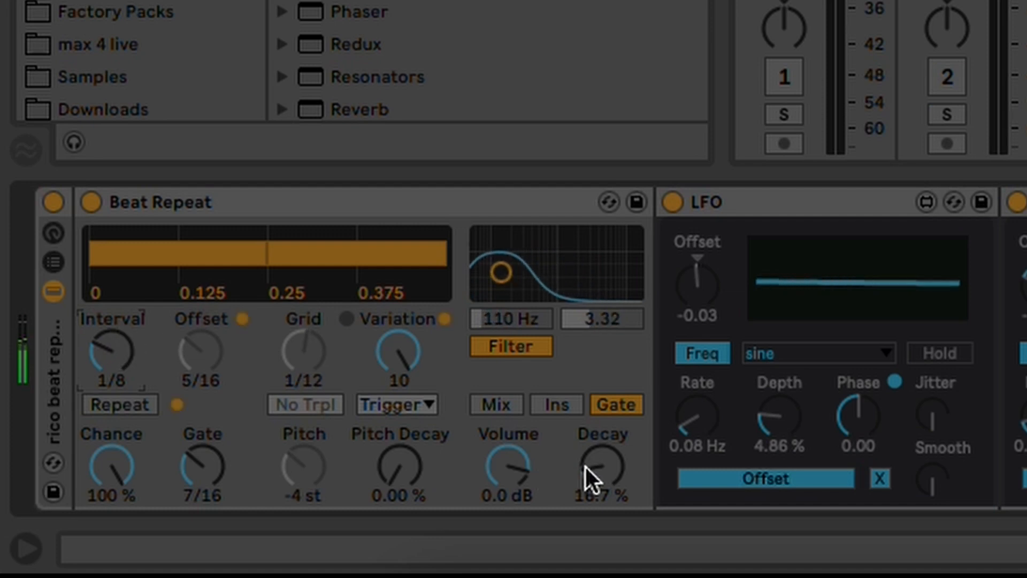
Step: Set the Offset LFO to a 2.17 Hz rate and 21.6 % depth, and try Beat Repeat's Interval at 1/16 before returning it to 1/8
{"action": "left_click_drag", "start_coordinate": [700, 428], "coordinate": [700, 407]}
{"action": "left_click_drag", "start_coordinate": [774, 412], "coordinate": [767, 377]}
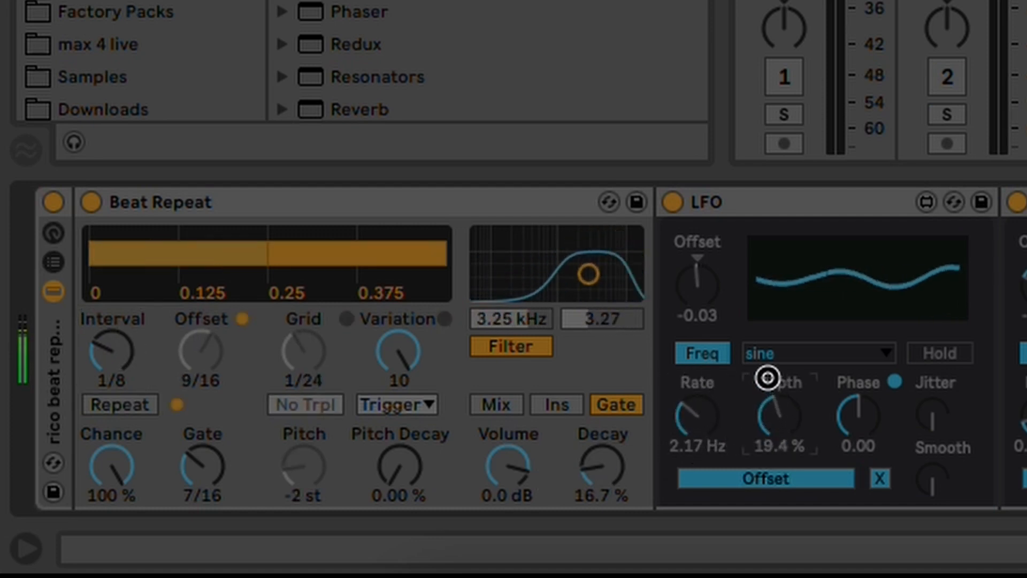
{"action": "left_click_drag", "start_coordinate": [105, 360], "coordinate": [133, 375]}
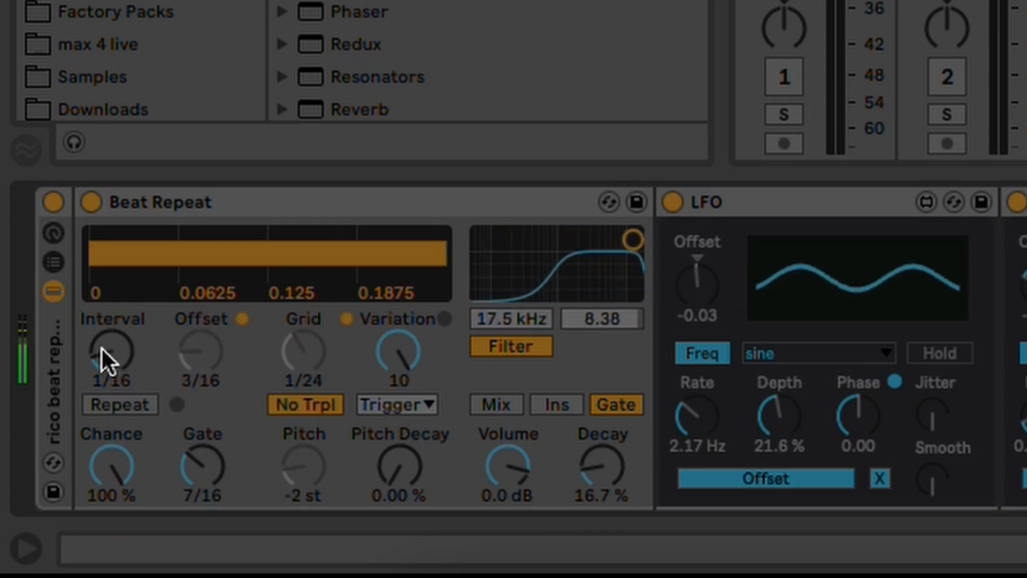
{"action": "left_click_drag", "start_coordinate": [103, 355], "coordinate": [103, 345]}
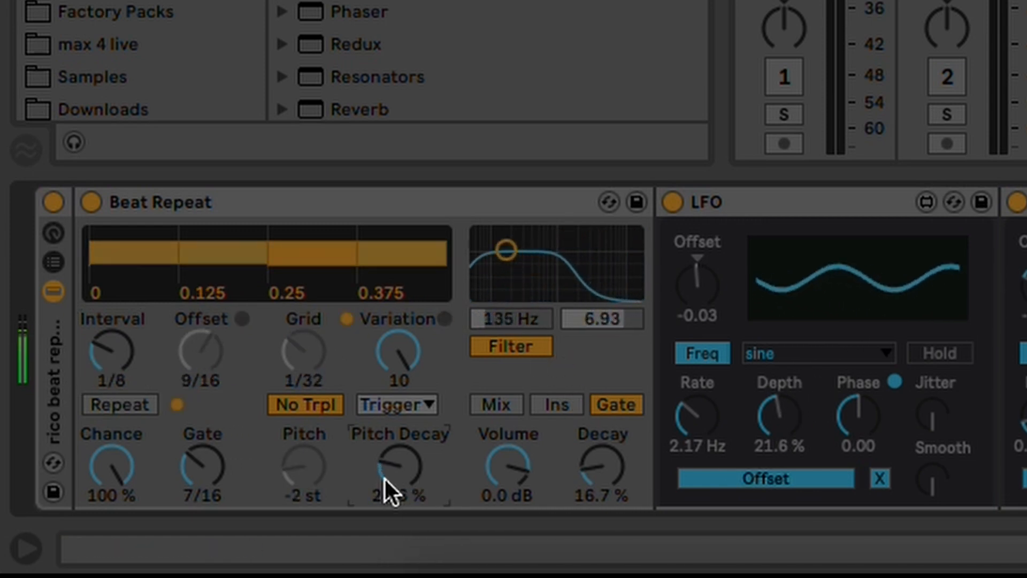
Step: Set Beat Repeat's Pitch Decay to 24.6 %, Volume to 2.2 dB, Decay to 28.6 % and Interval to 1/4
{"action": "left_click_drag", "start_coordinate": [519, 473], "coordinate": [495, 467]}
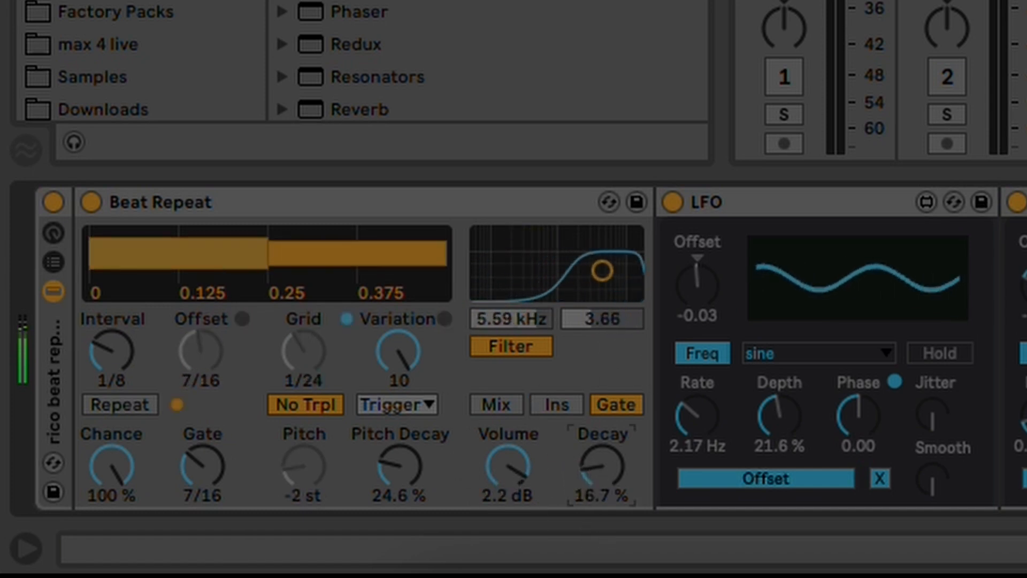
{"action": "left_click_drag", "start_coordinate": [592, 469], "coordinate": [592, 462]}
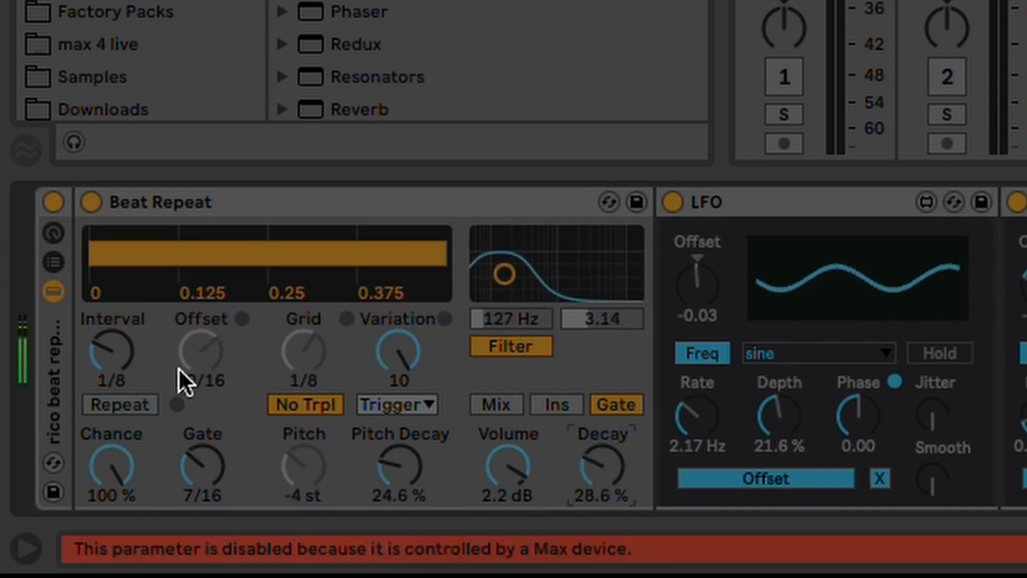
{"action": "left_click_drag", "start_coordinate": [131, 340], "coordinate": [132, 325]}
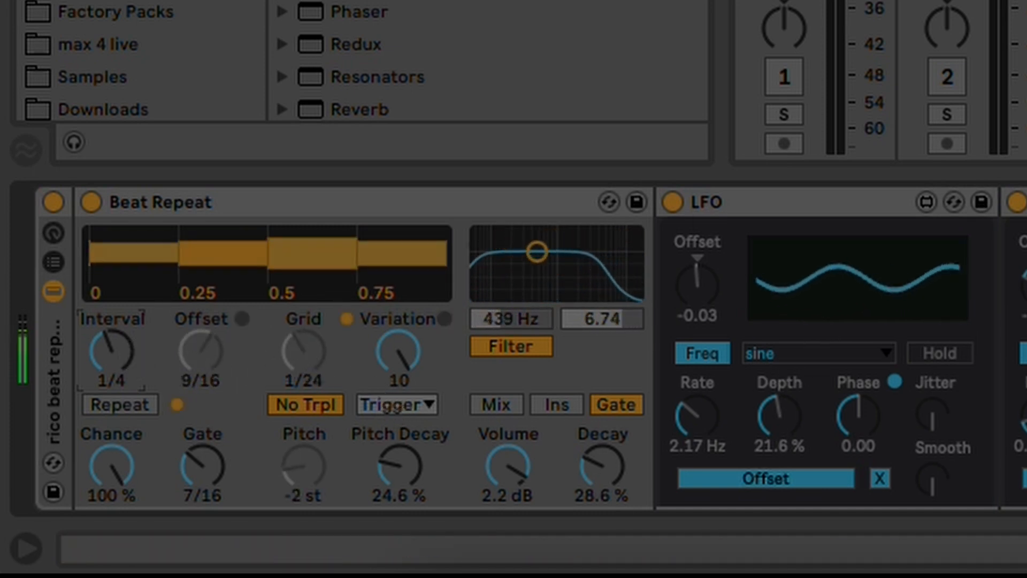
Step: Activate the pad track alongside the beats, and set the Beat Repeat Volume on the second 808 beat track to 2.5 dB
{"action": "left_click", "coordinate": [933, 96]}
{"action": "key", "text": "space"}
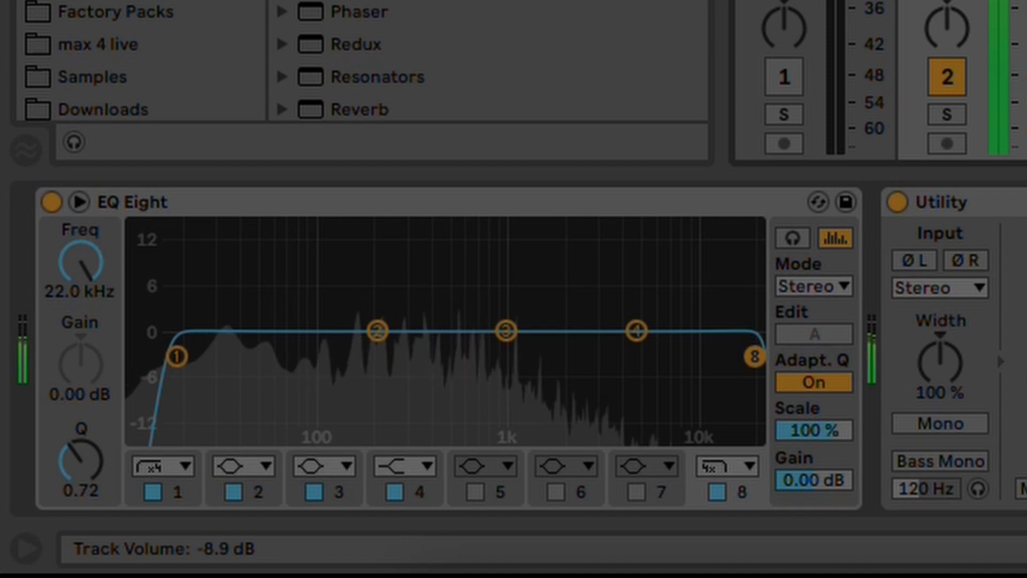
{"action": "left_click", "coordinate": [1024, 5]}
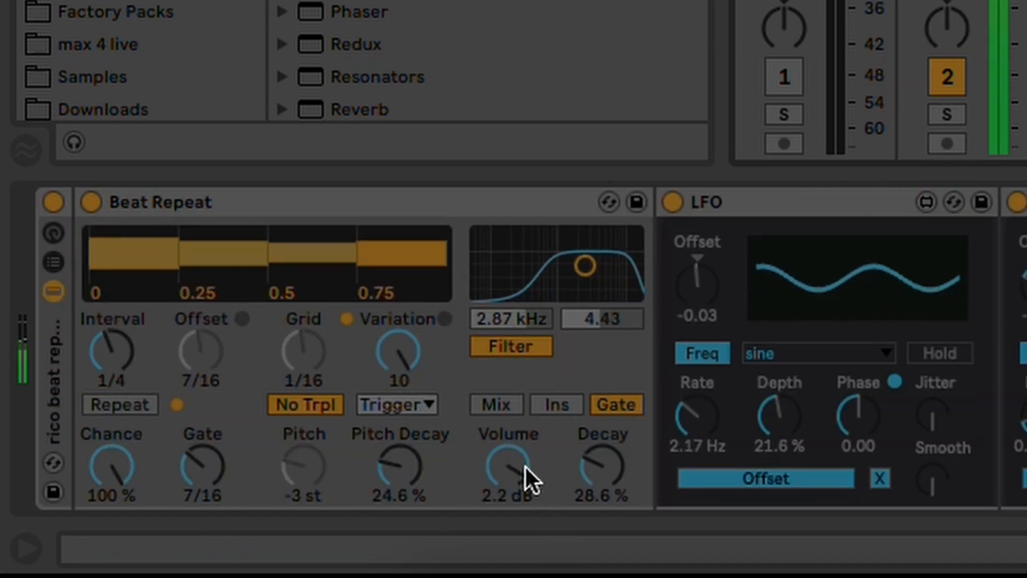
{"action": "left_click_drag", "start_coordinate": [525, 465], "coordinate": [526, 463]}
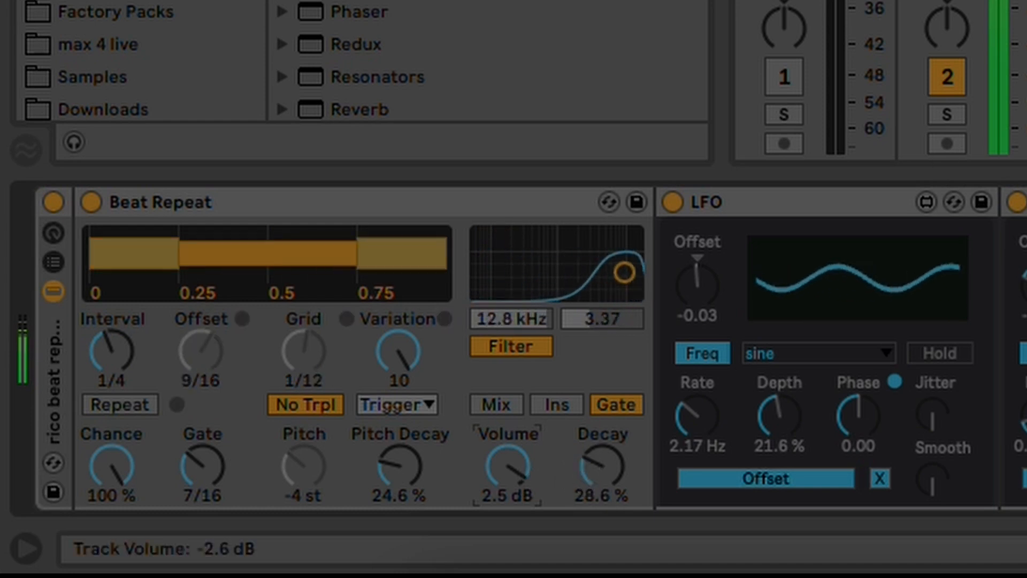